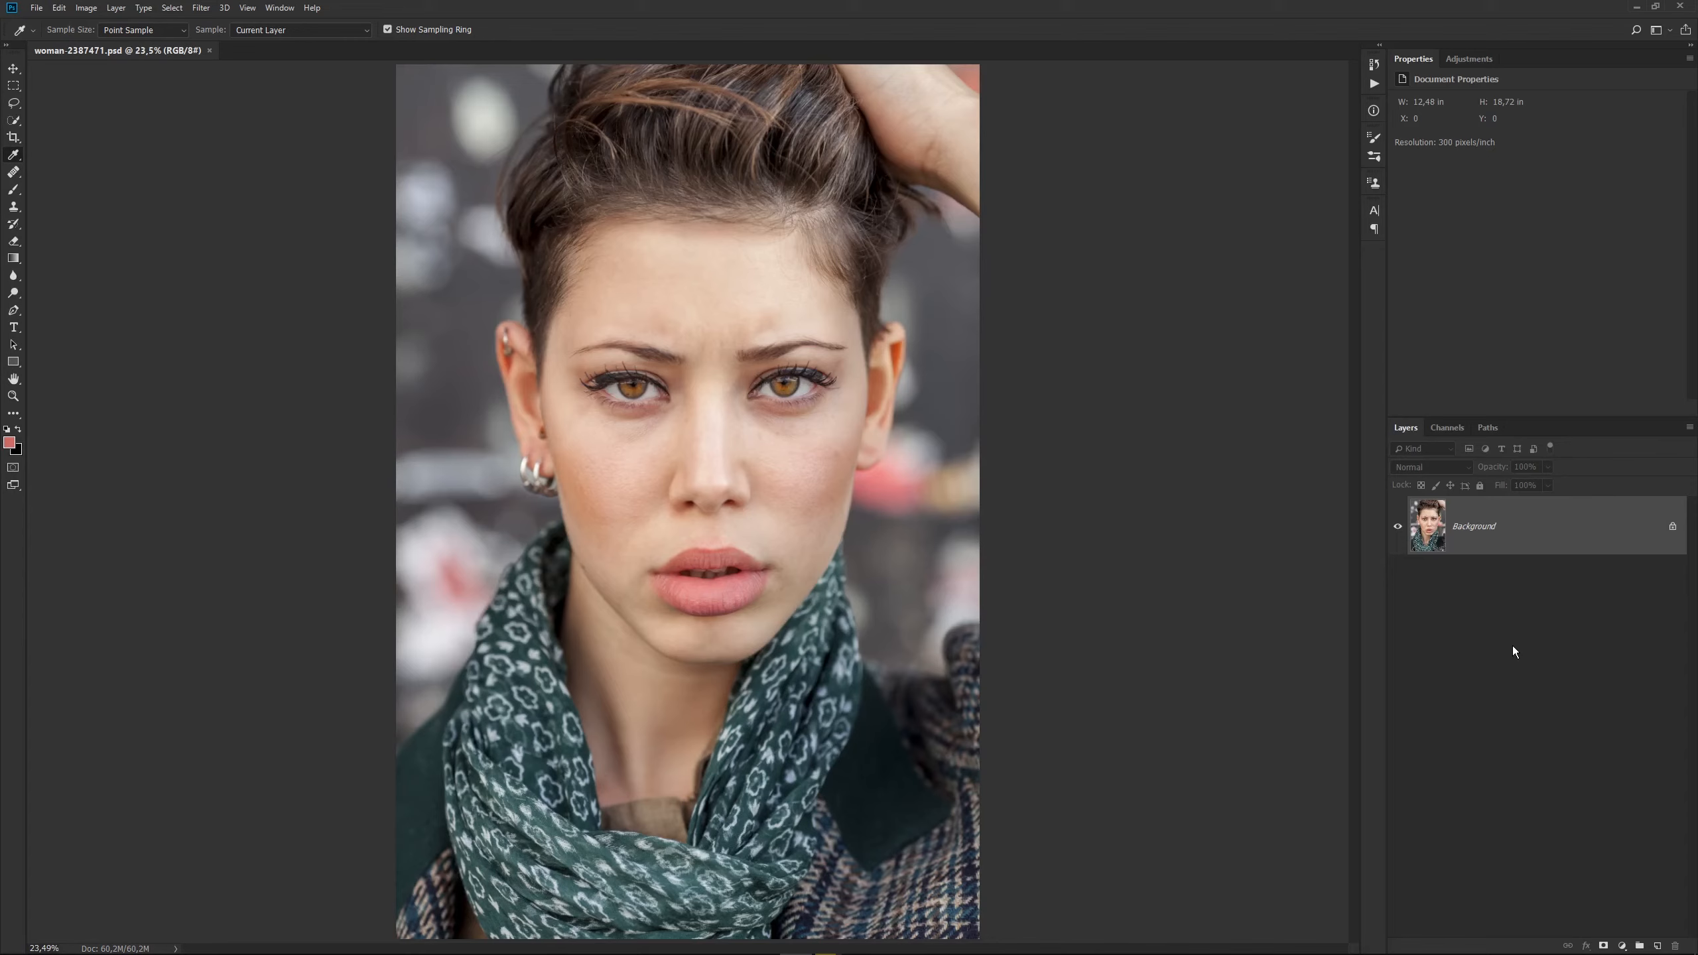
Duplicate the Background layer and add an empty layer between the original and the copy.
{"action": "key", "text": "ctrl+j"}
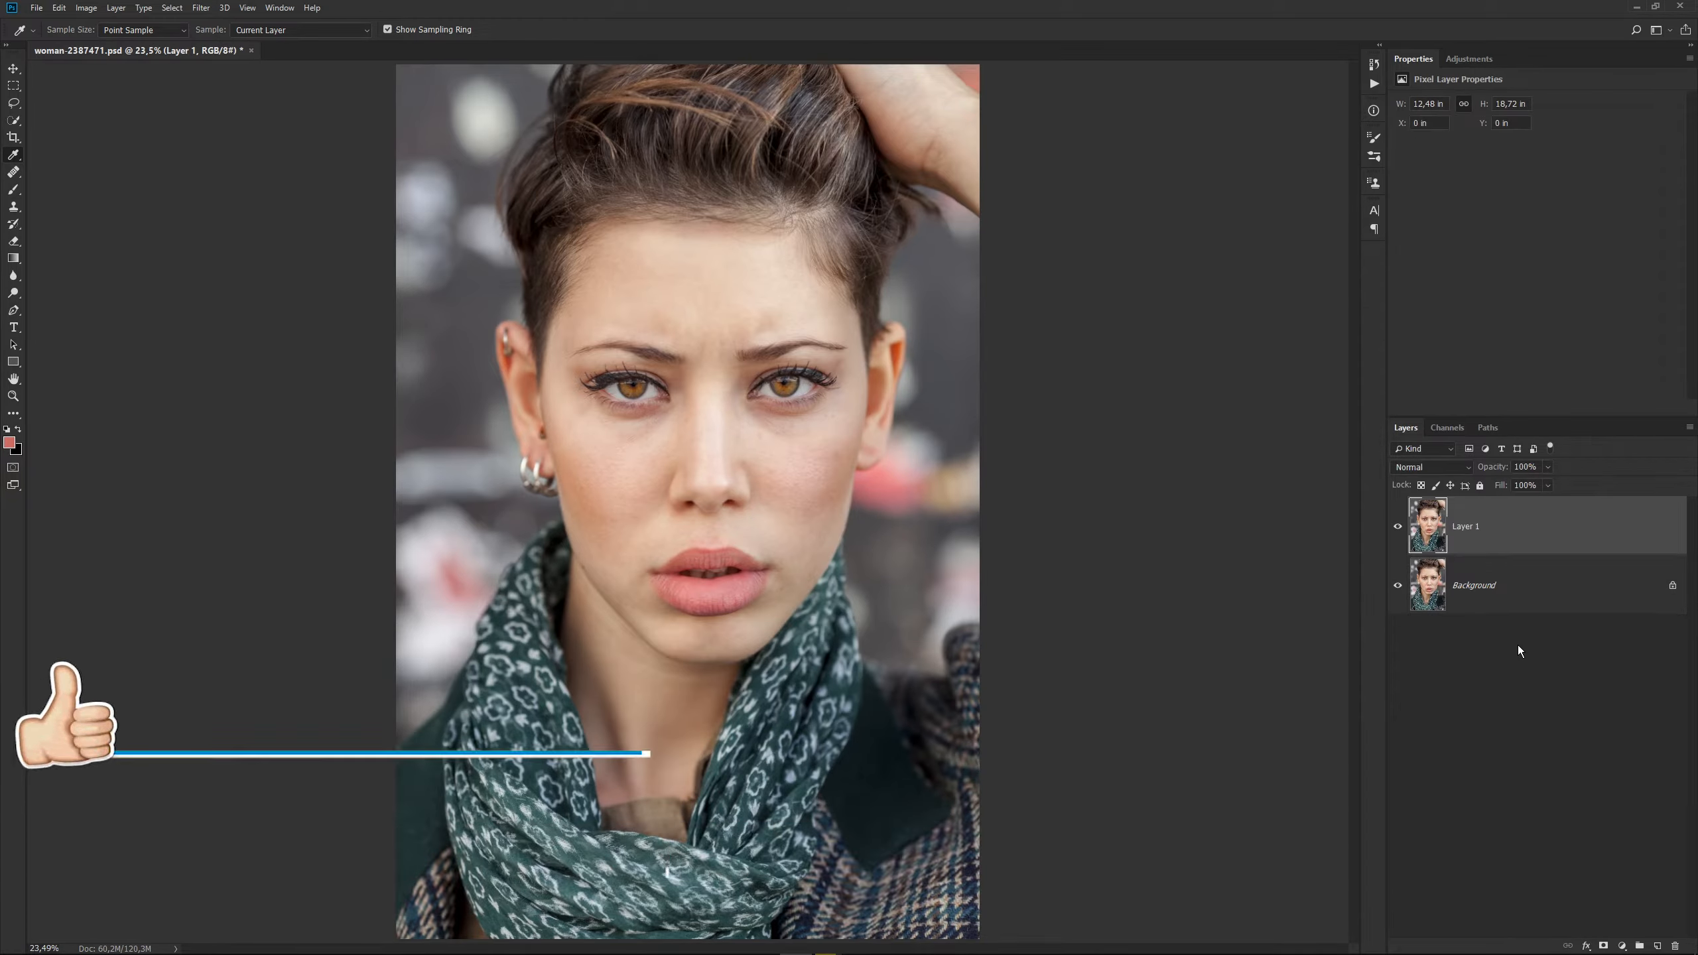
{"action": "key", "text": "Delete"}
{"action": "left_click_drag", "start_coordinate": [1626, 541], "coordinate": [1659, 945]}
{"action": "left_click", "coordinate": [1556, 602]}
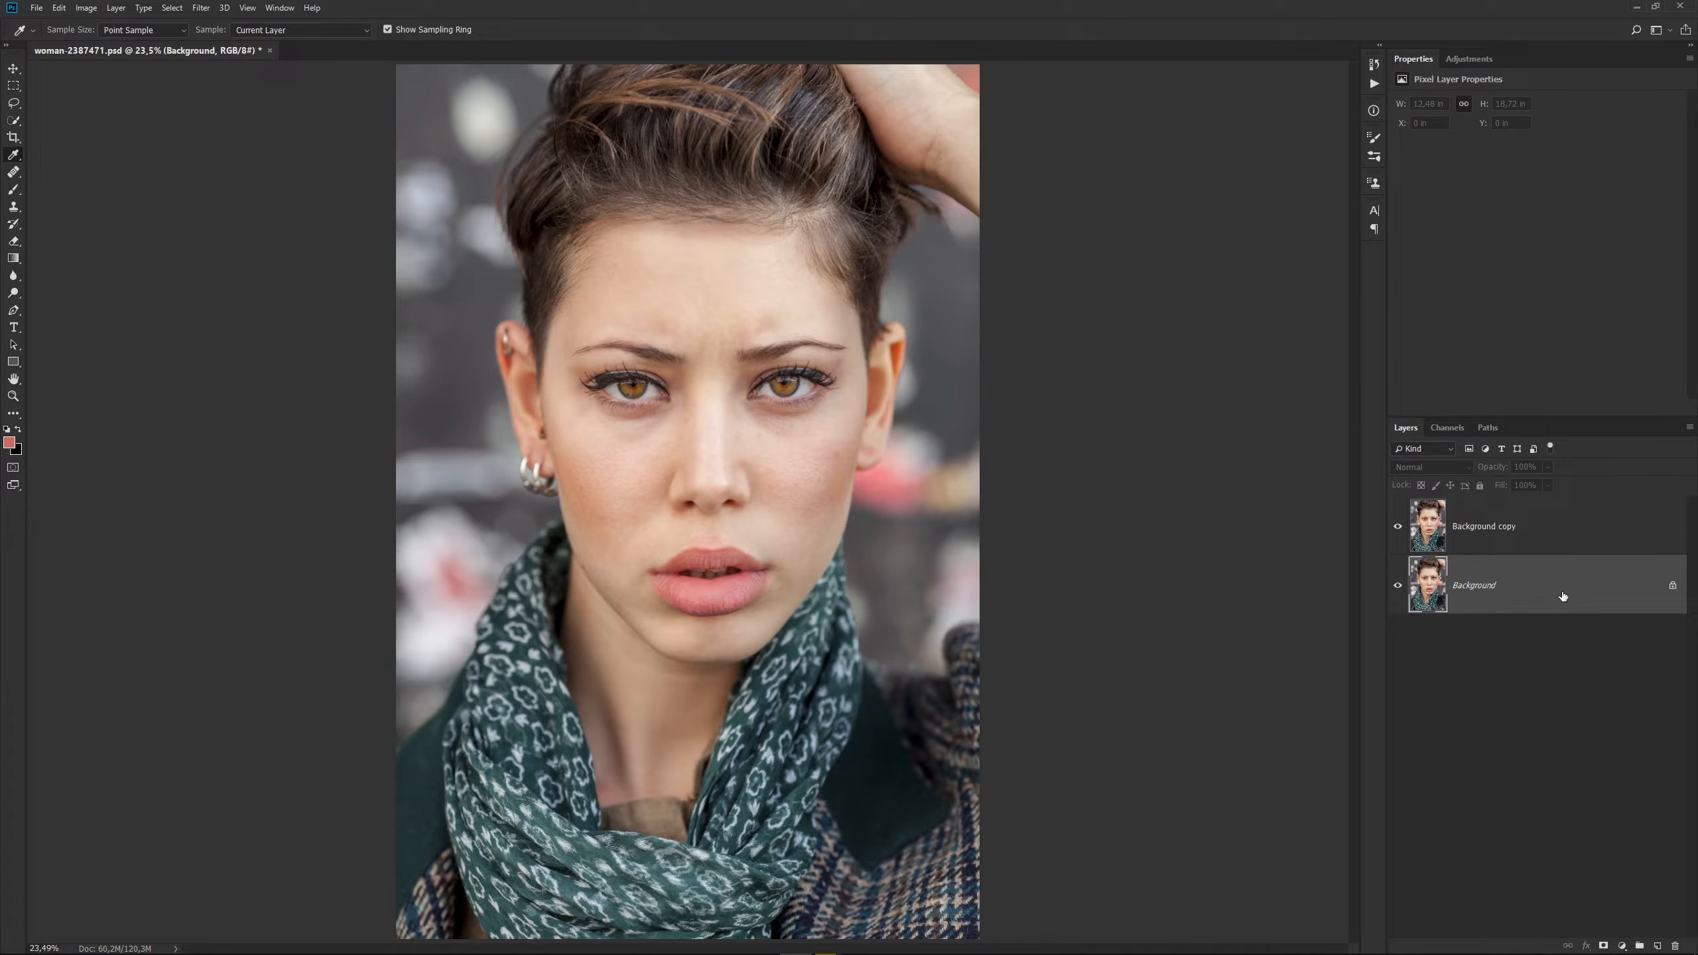
{"action": "left_click", "coordinate": [1658, 946]}
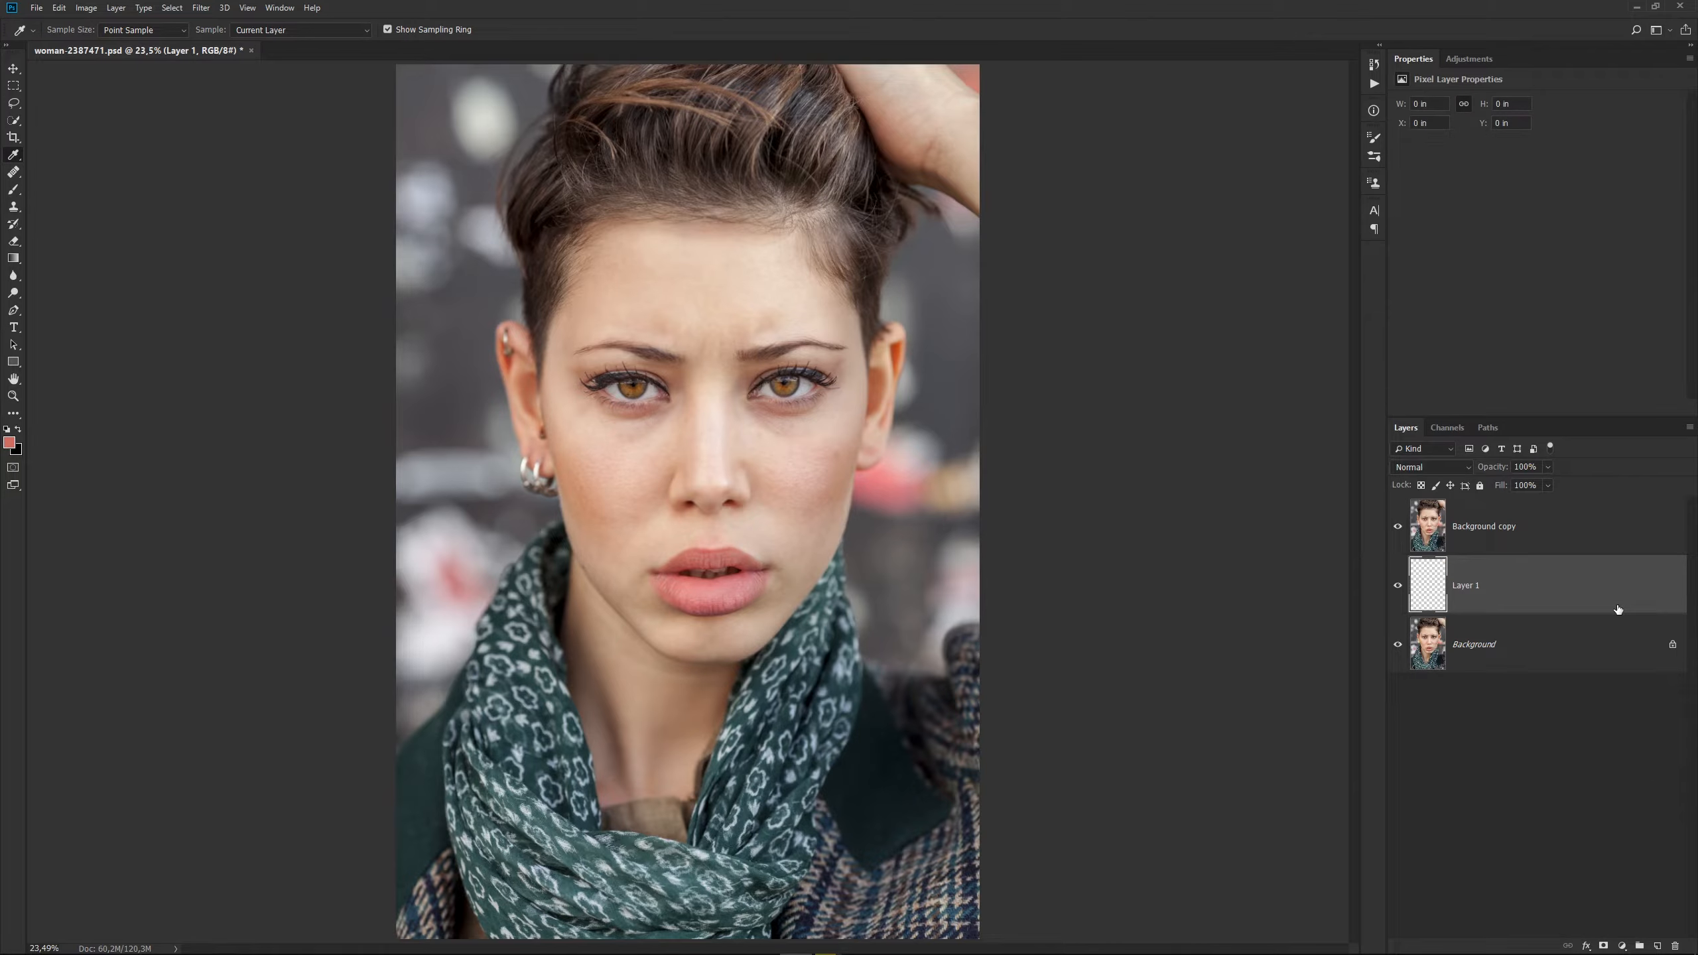
Convert the Background copy layer for smart filters.
{"action": "left_click", "coordinate": [1590, 543]}
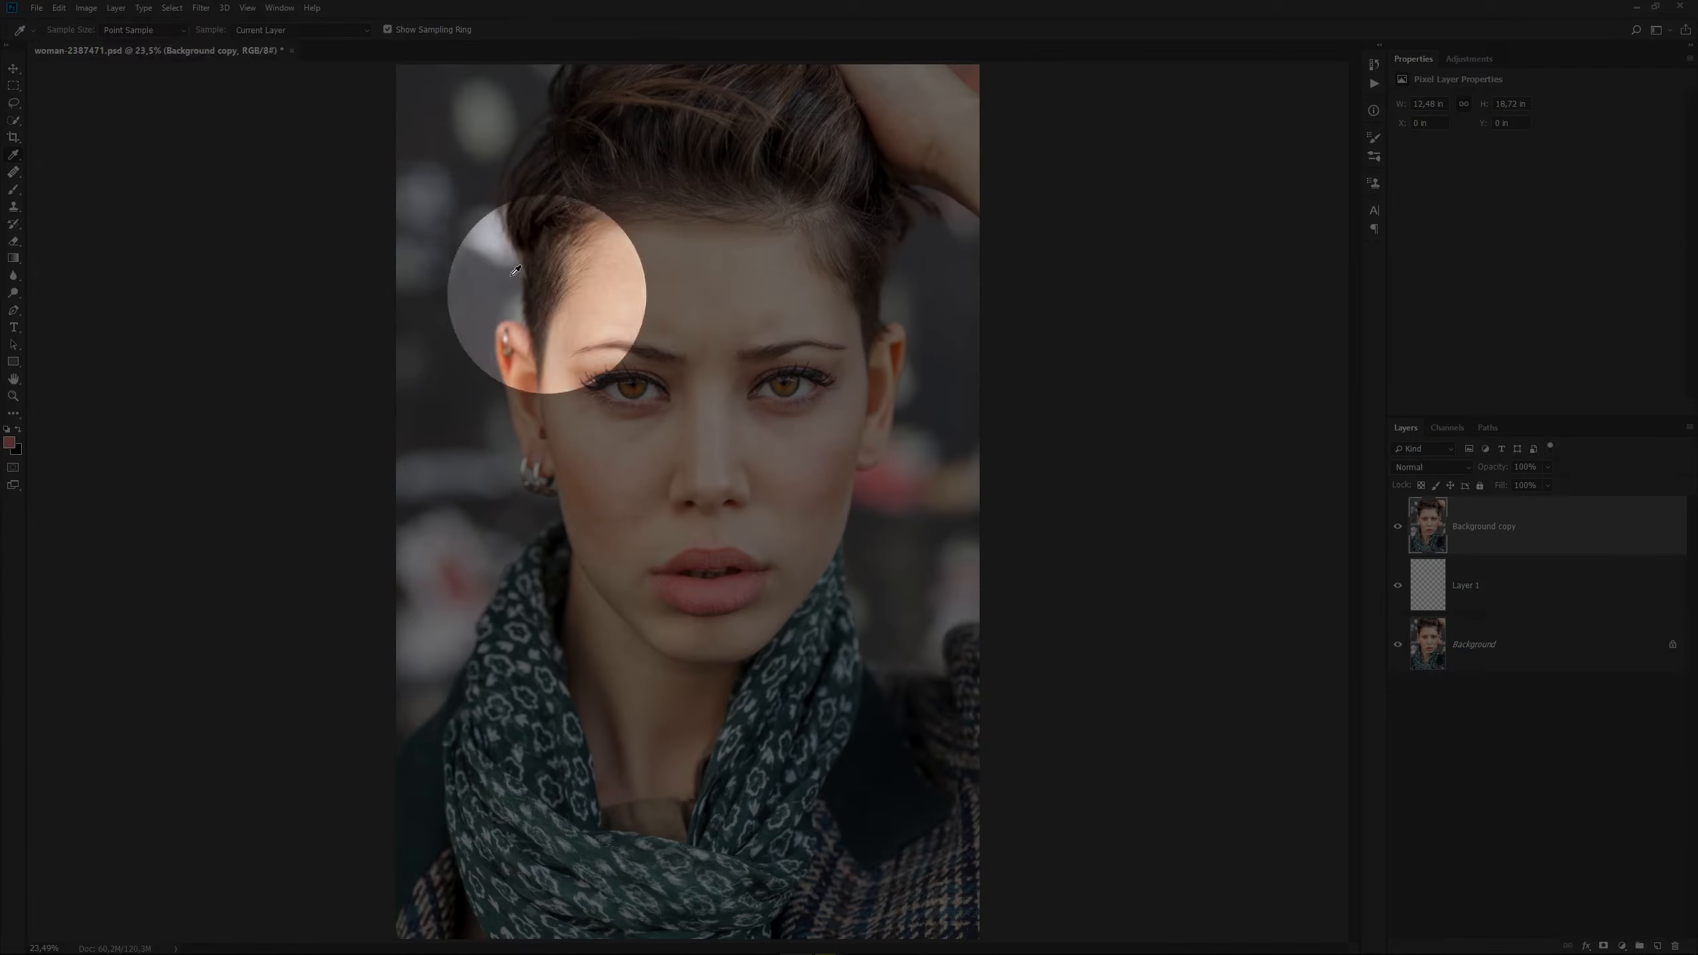
{"action": "left_click", "coordinate": [202, 8]}
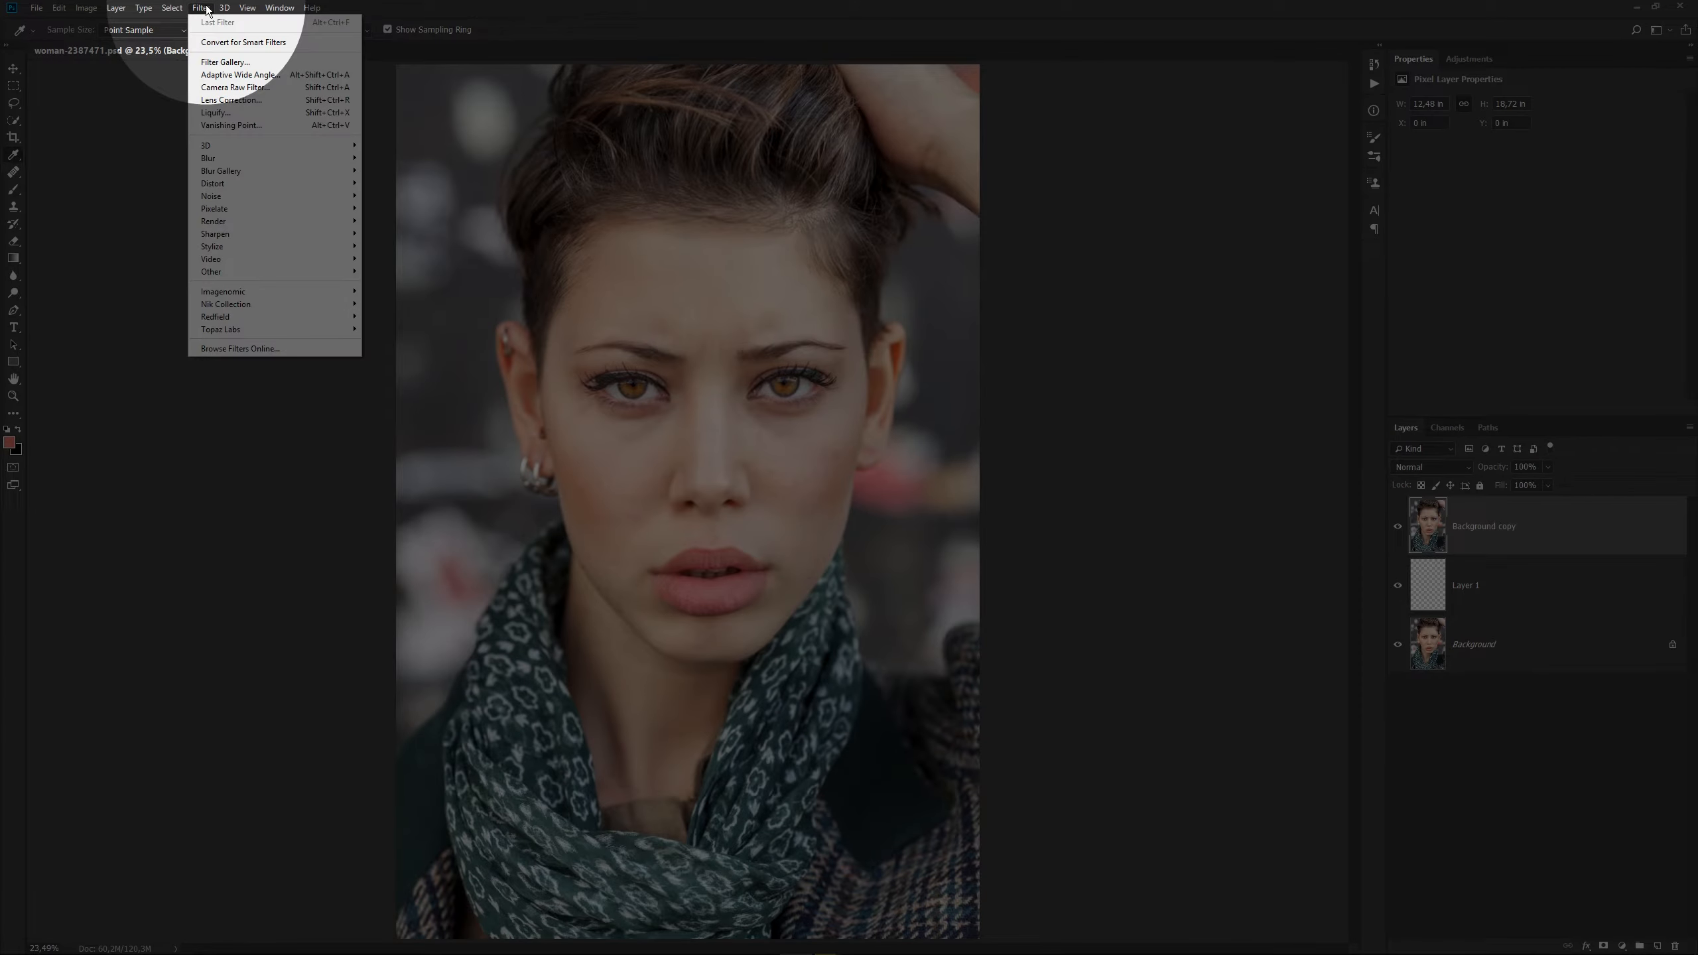
{"action": "left_click", "coordinate": [263, 43]}
{"action": "left_click", "coordinate": [842, 353]}
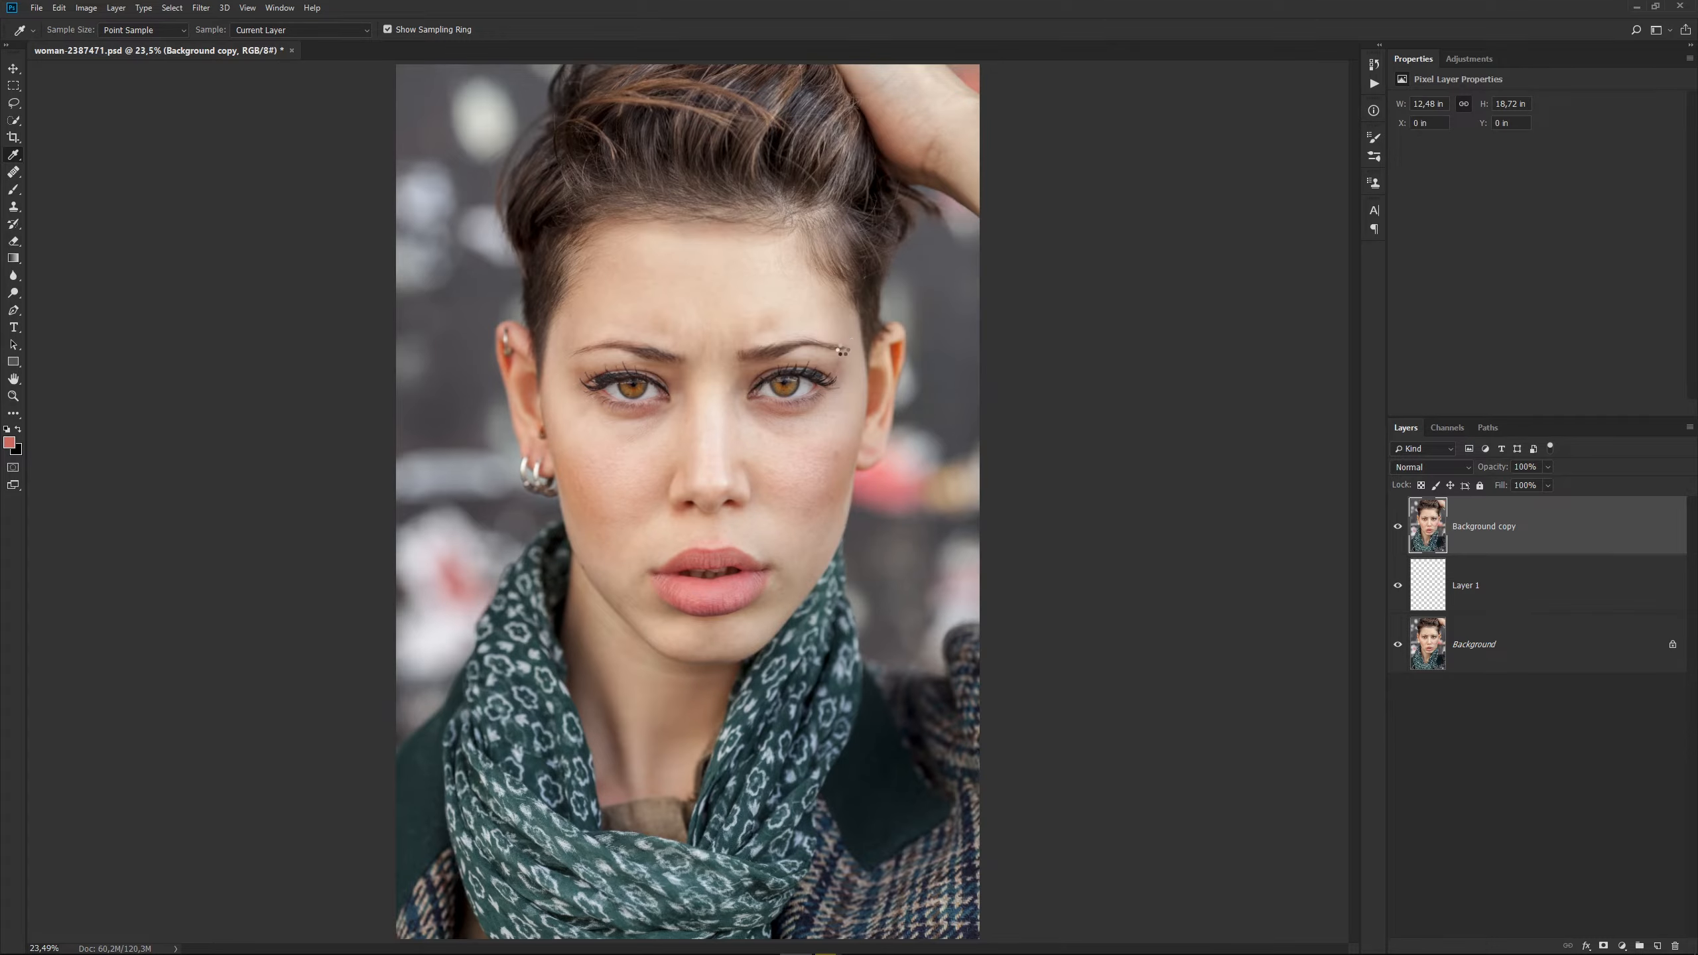
Apply a High Pass smart filter with a small radius to the Background copy layer.
{"action": "left_click", "coordinate": [202, 8]}
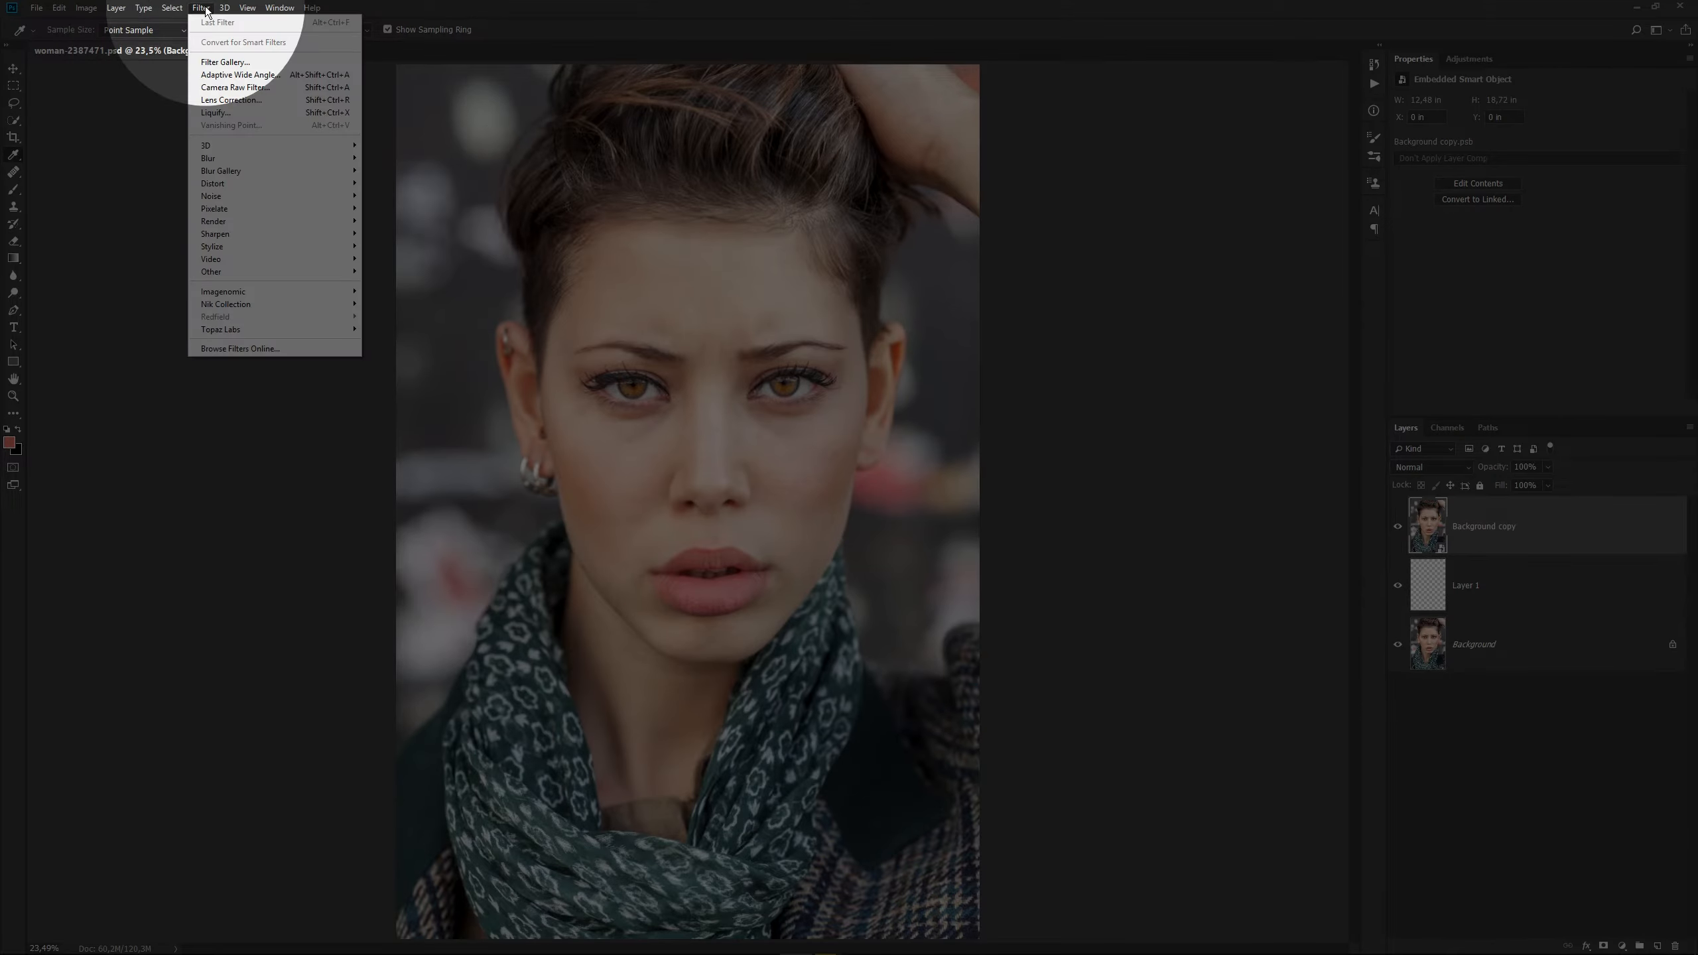
{"action": "mouse_move", "coordinate": [217, 270]}
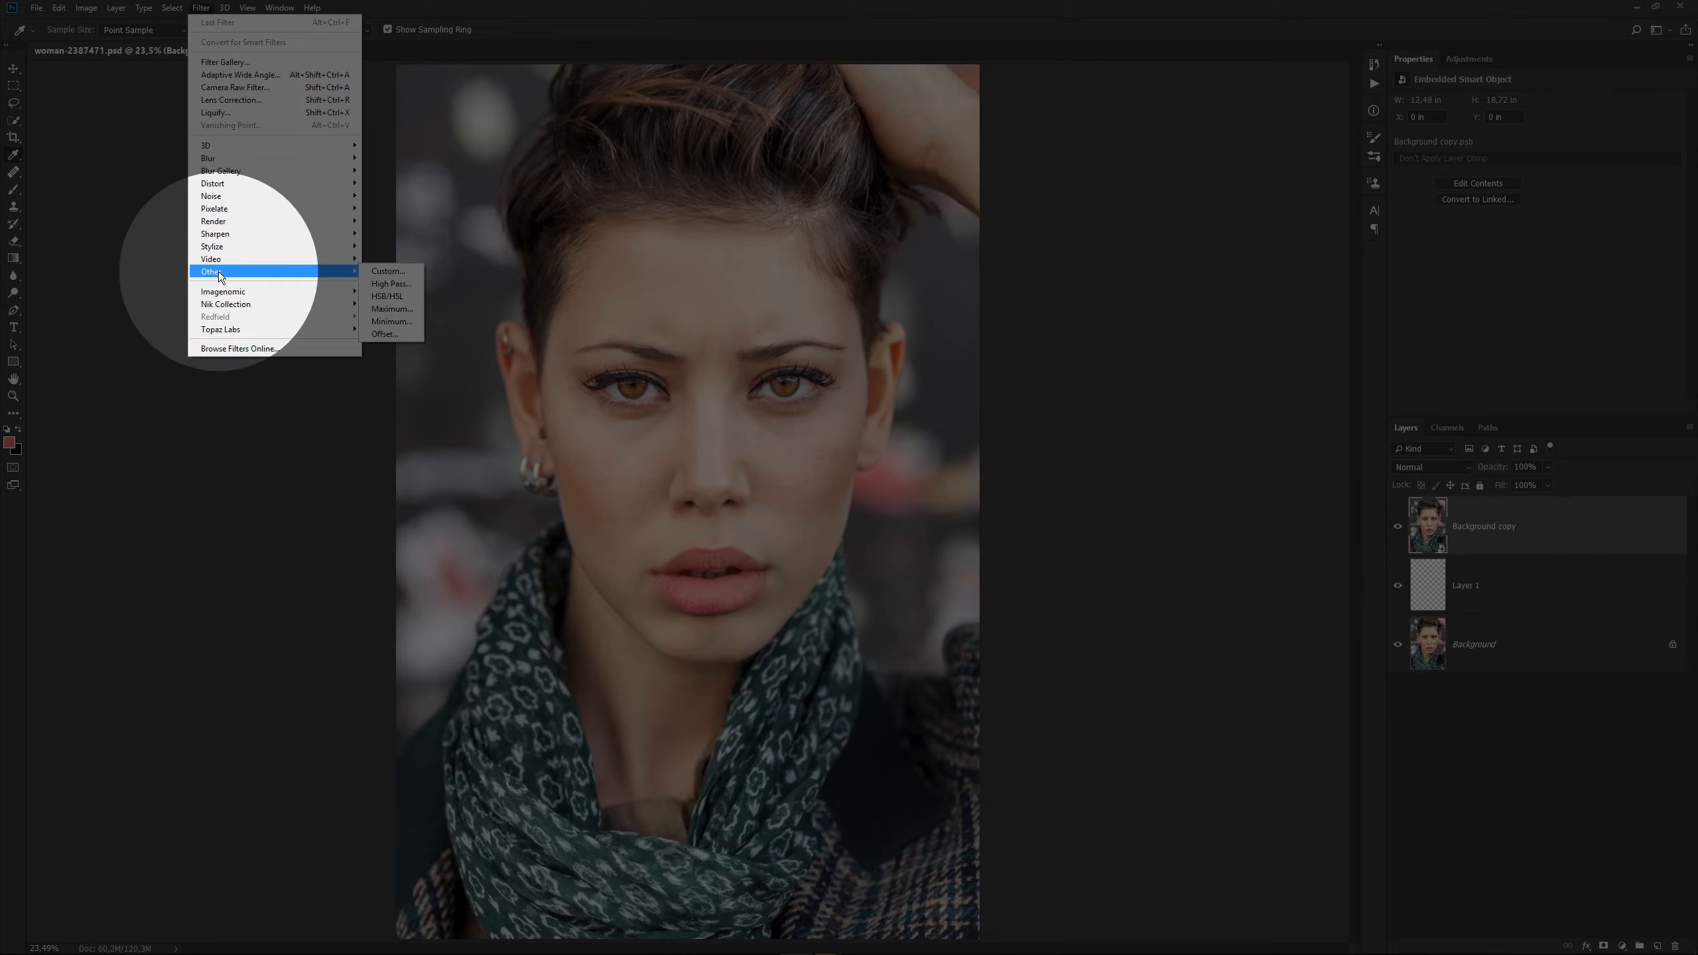
{"action": "left_click", "coordinate": [388, 284]}
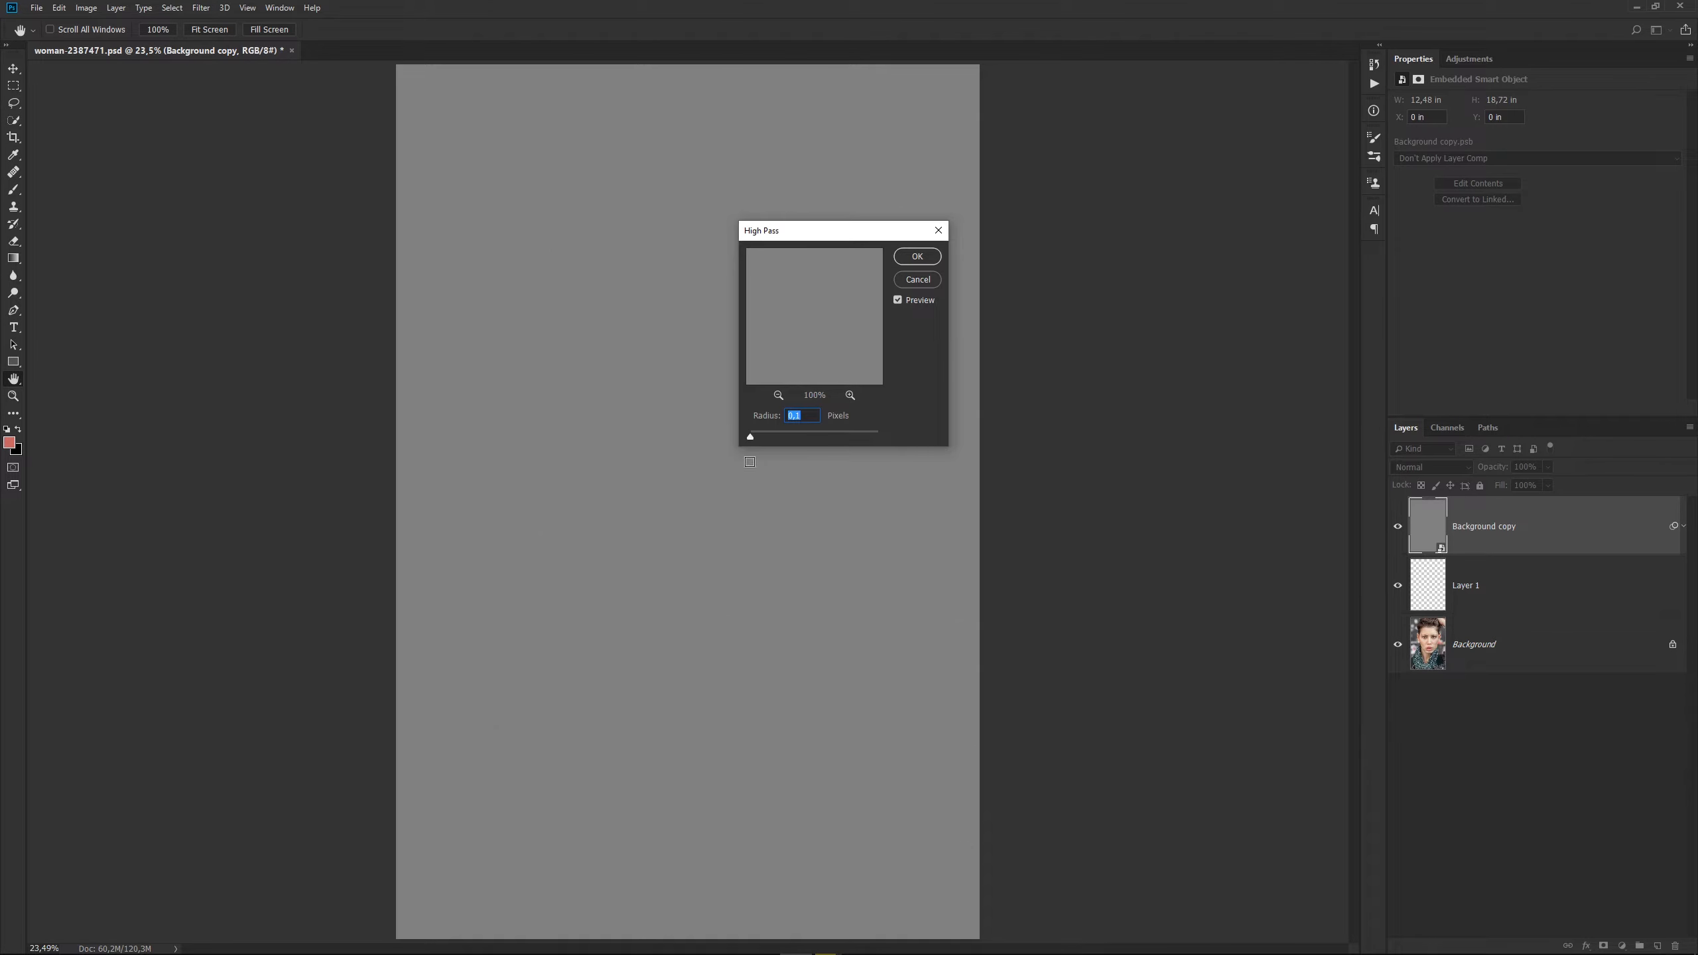
{"action": "left_click_drag", "start_coordinate": [773, 436], "coordinate": [780, 437]}
{"action": "left_click_drag", "start_coordinate": [826, 230], "coordinate": [1080, 244]}
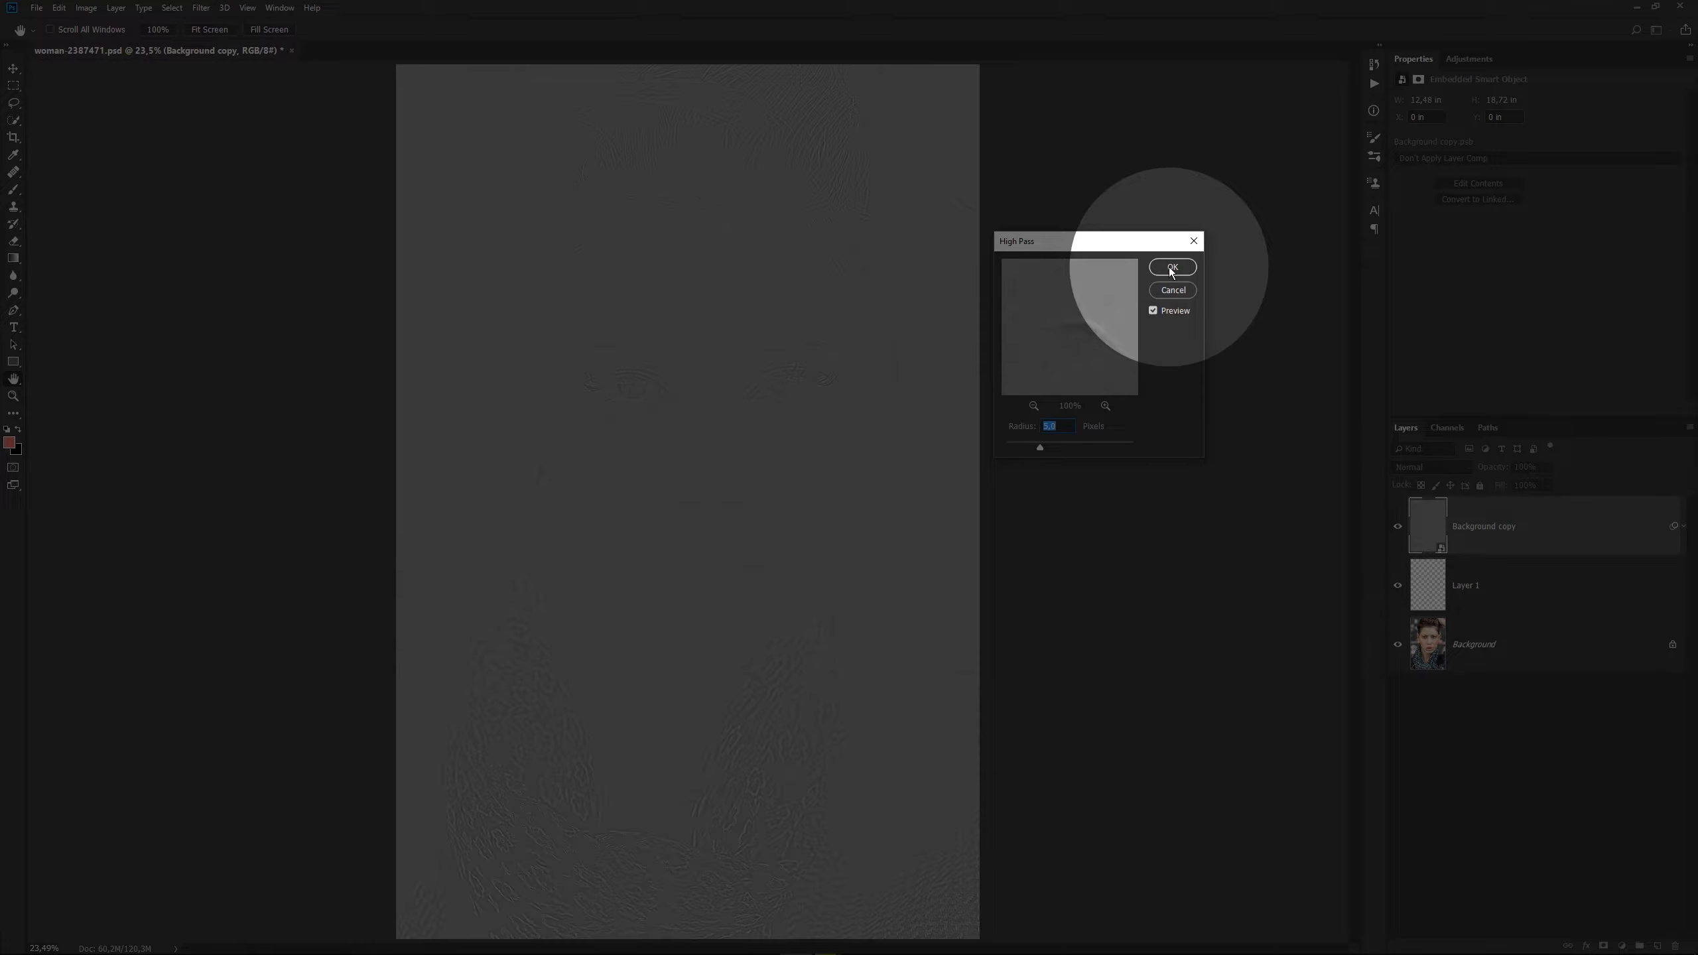
{"action": "left_click", "coordinate": [1172, 267]}
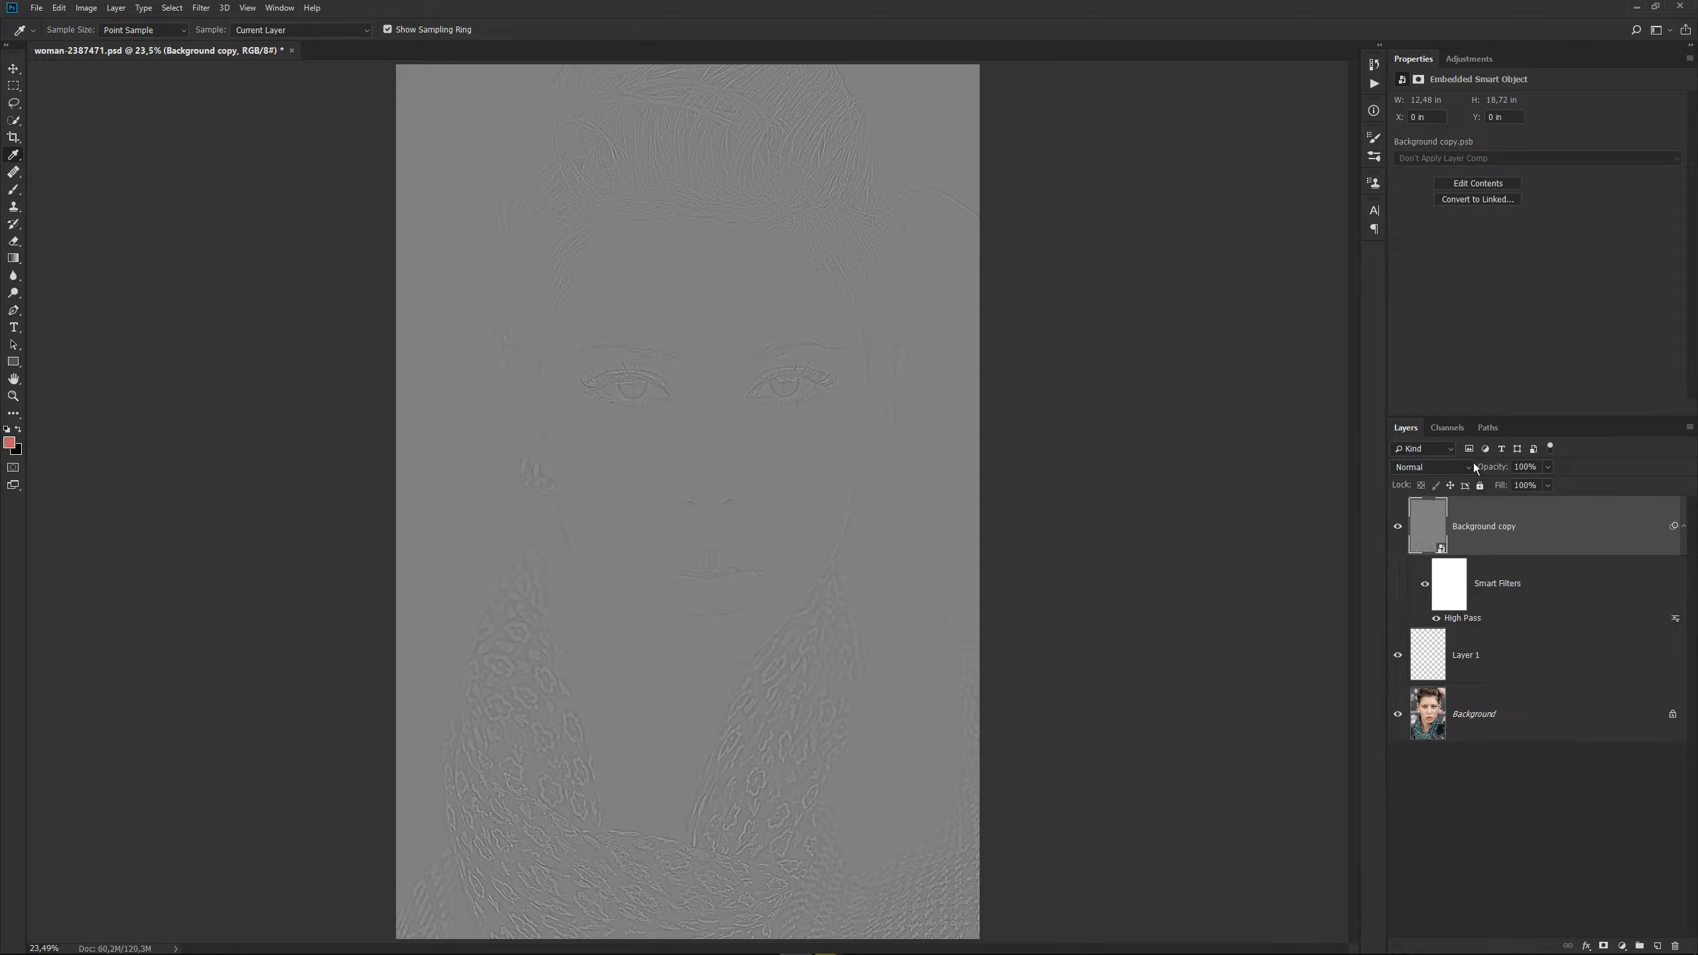
Set the Background copy layer's blend mode to Overlay and toggle its visibility to compare the sharpening.
{"action": "left_click", "coordinate": [1470, 468]}
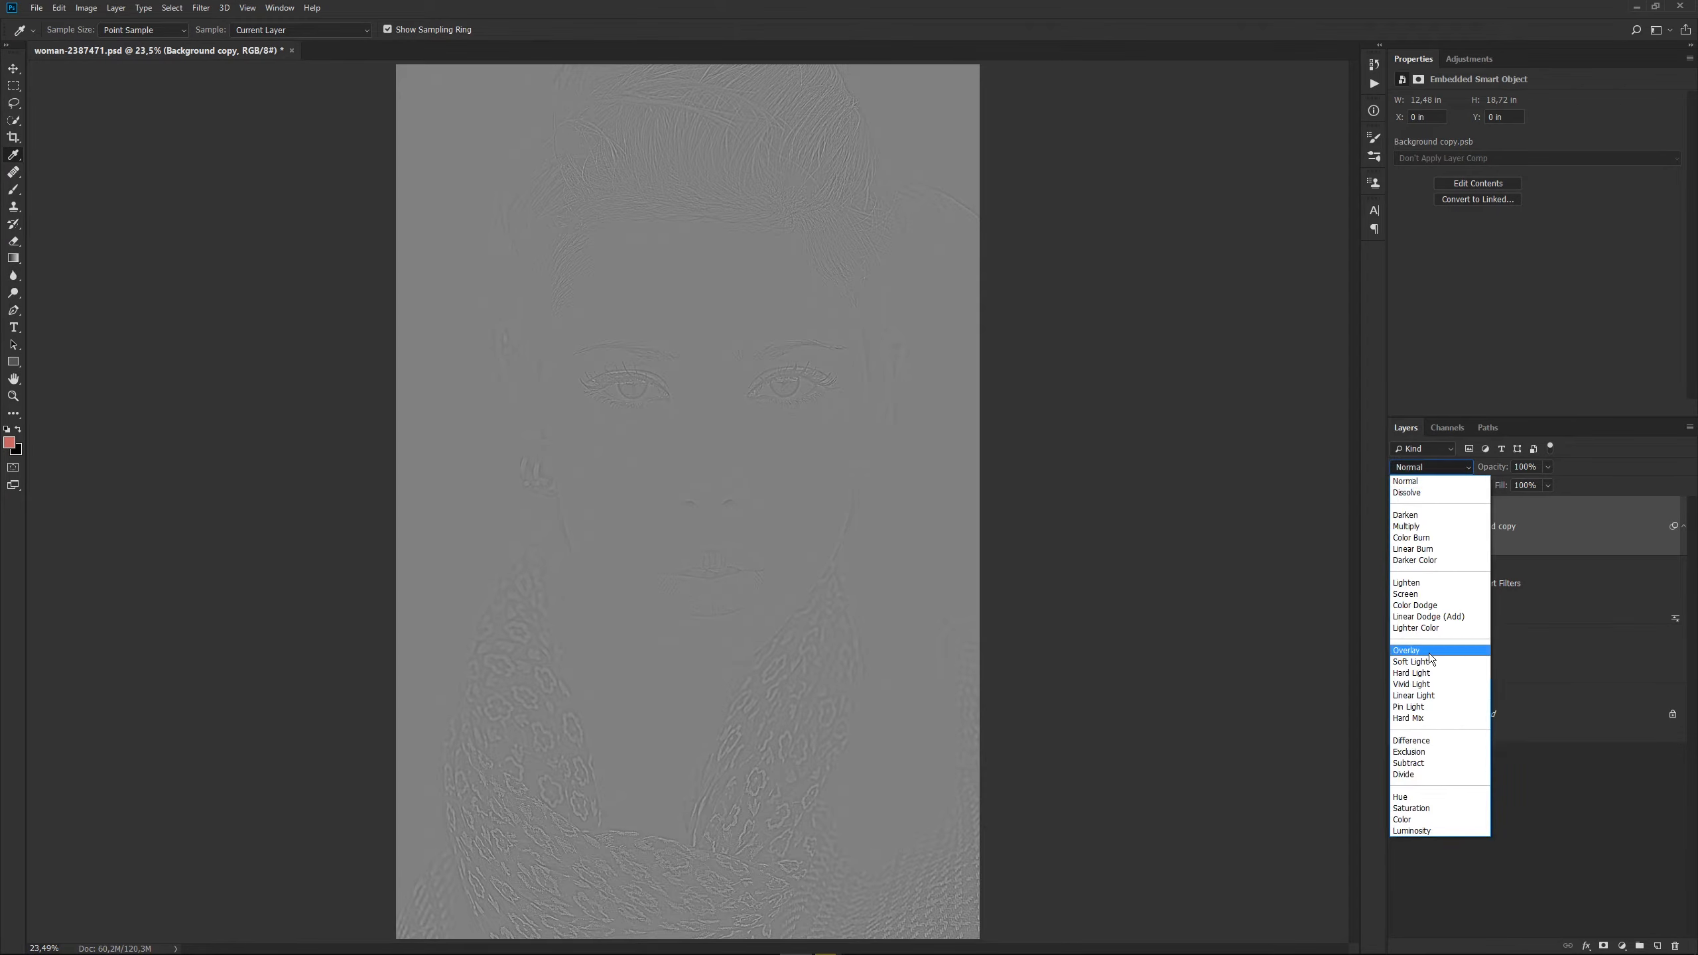
{"action": "left_click", "coordinate": [1430, 652]}
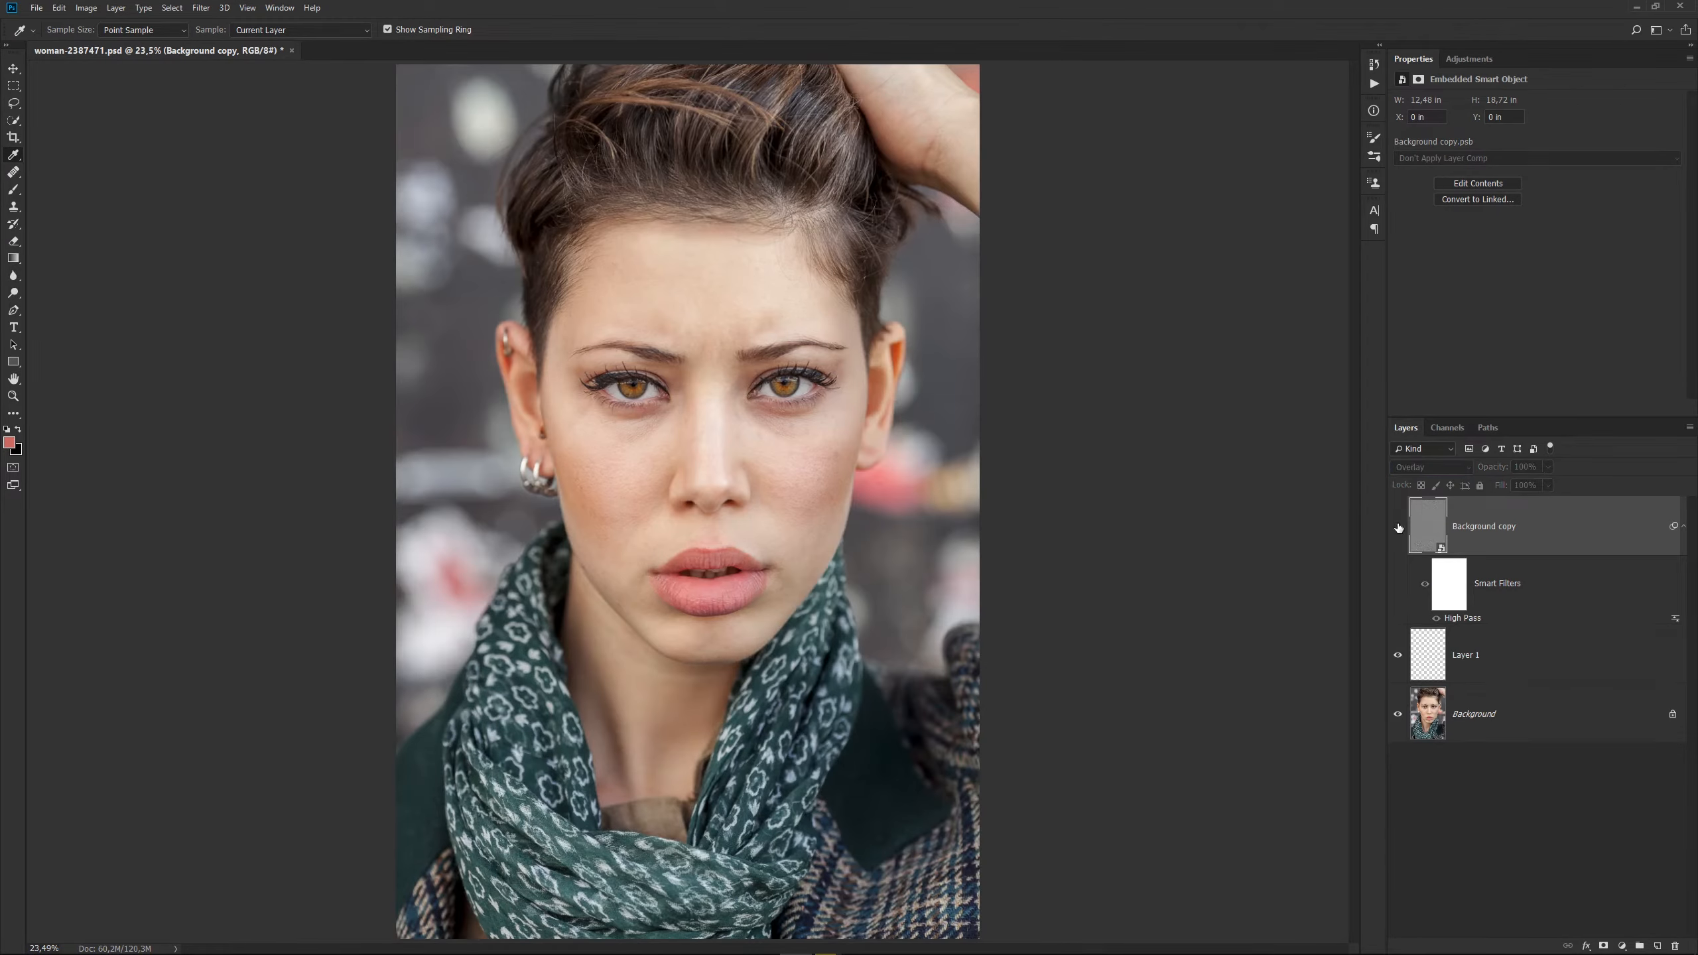
{"action": "left_click", "coordinate": [1398, 529]}
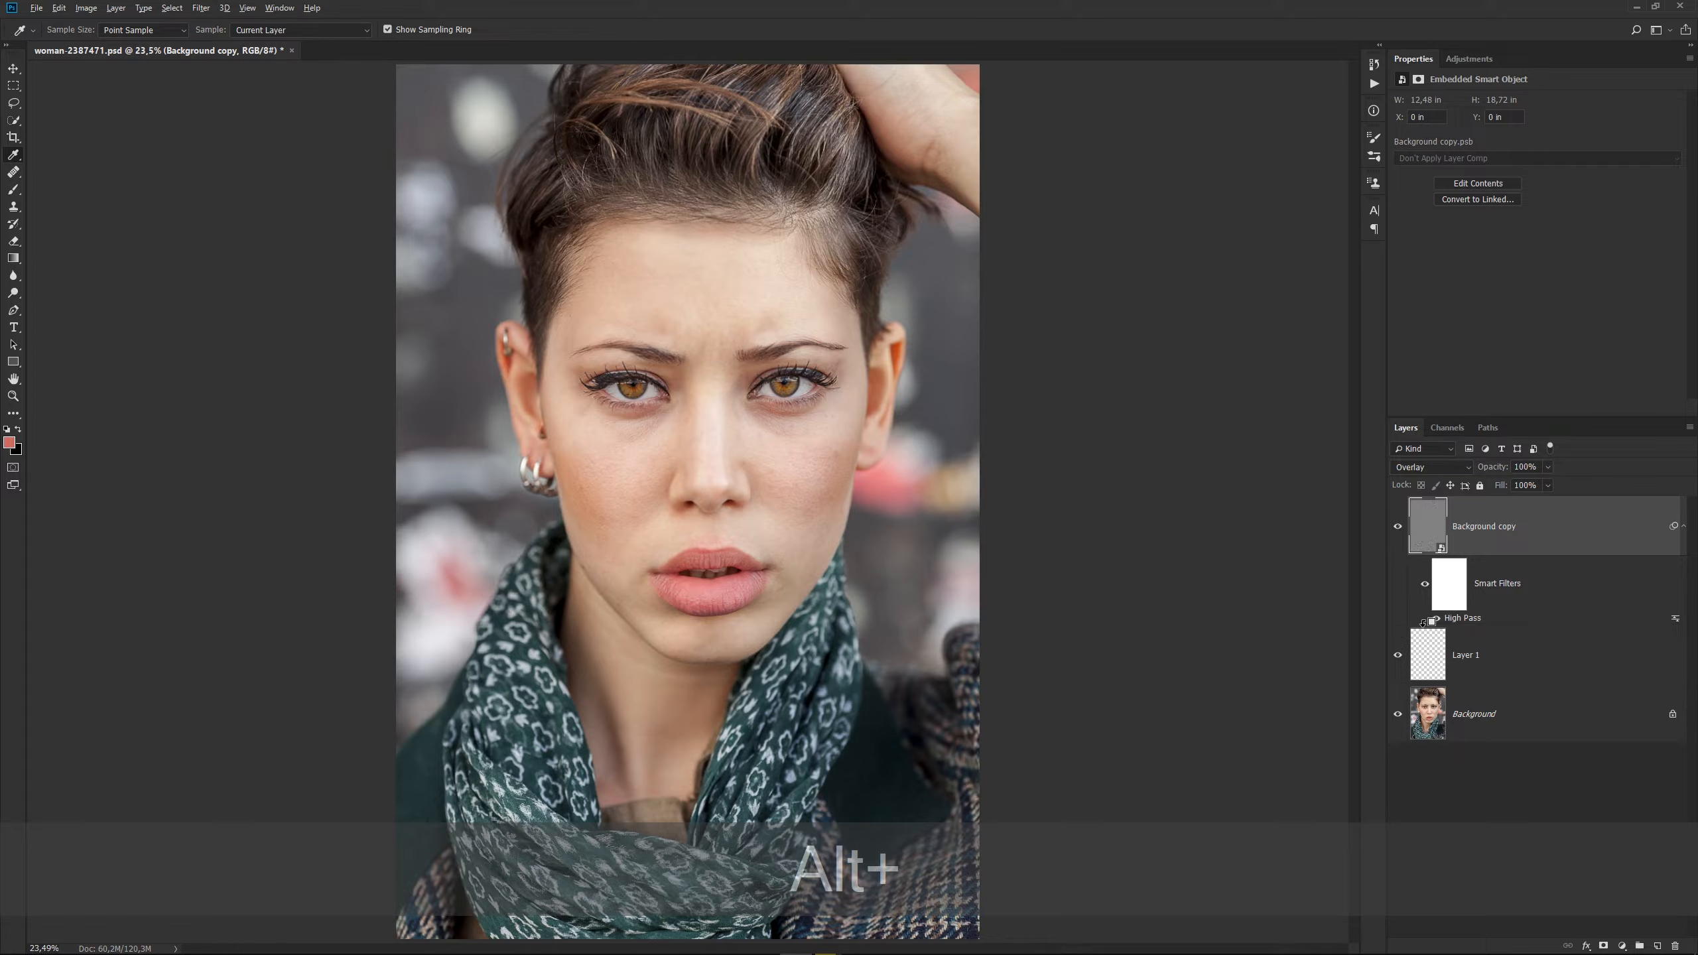
Clip the Background copy layer to the empty Layer 1 and toggle its visibility to check the effect.
{"action": "left_click", "coordinate": [1424, 622], "text": "alt"}
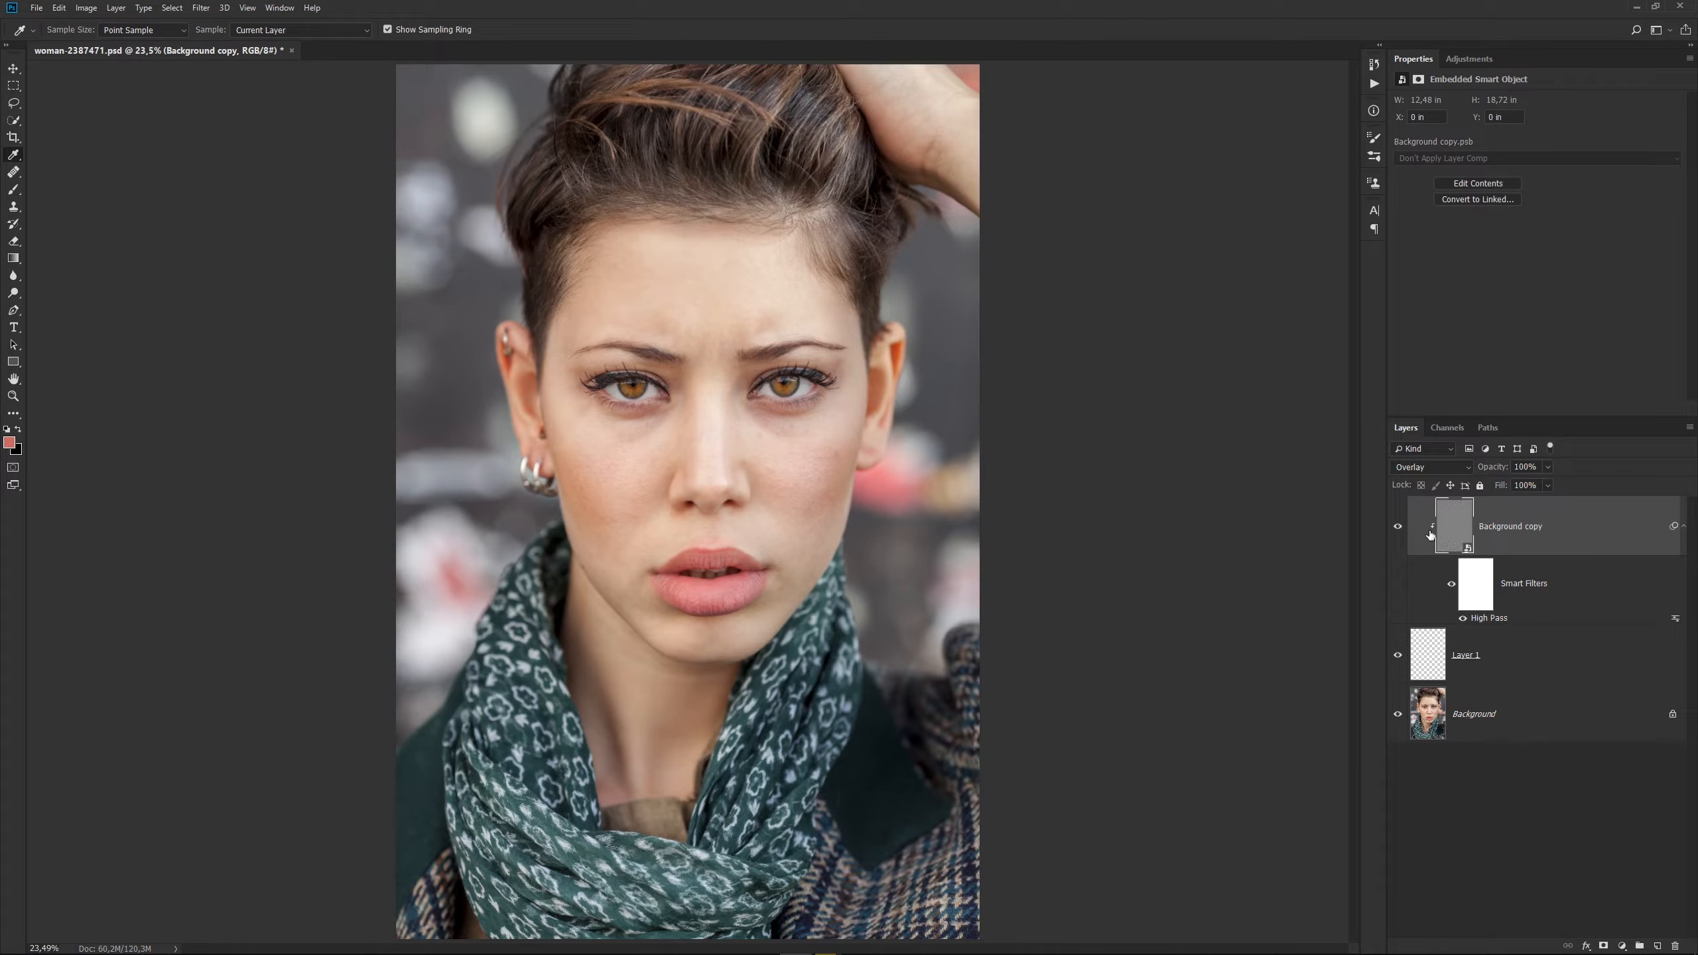
{"action": "left_click", "coordinate": [1397, 528]}
{"action": "left_click", "coordinate": [1398, 528]}
{"action": "left_click", "coordinate": [1398, 528]}
{"action": "left_click", "coordinate": [1398, 528]}
Select Layer 1 and set the Eyedropper to a 5 by 5 Average sample size, sampling Current & Below.
{"action": "left_click", "coordinate": [1560, 668]}
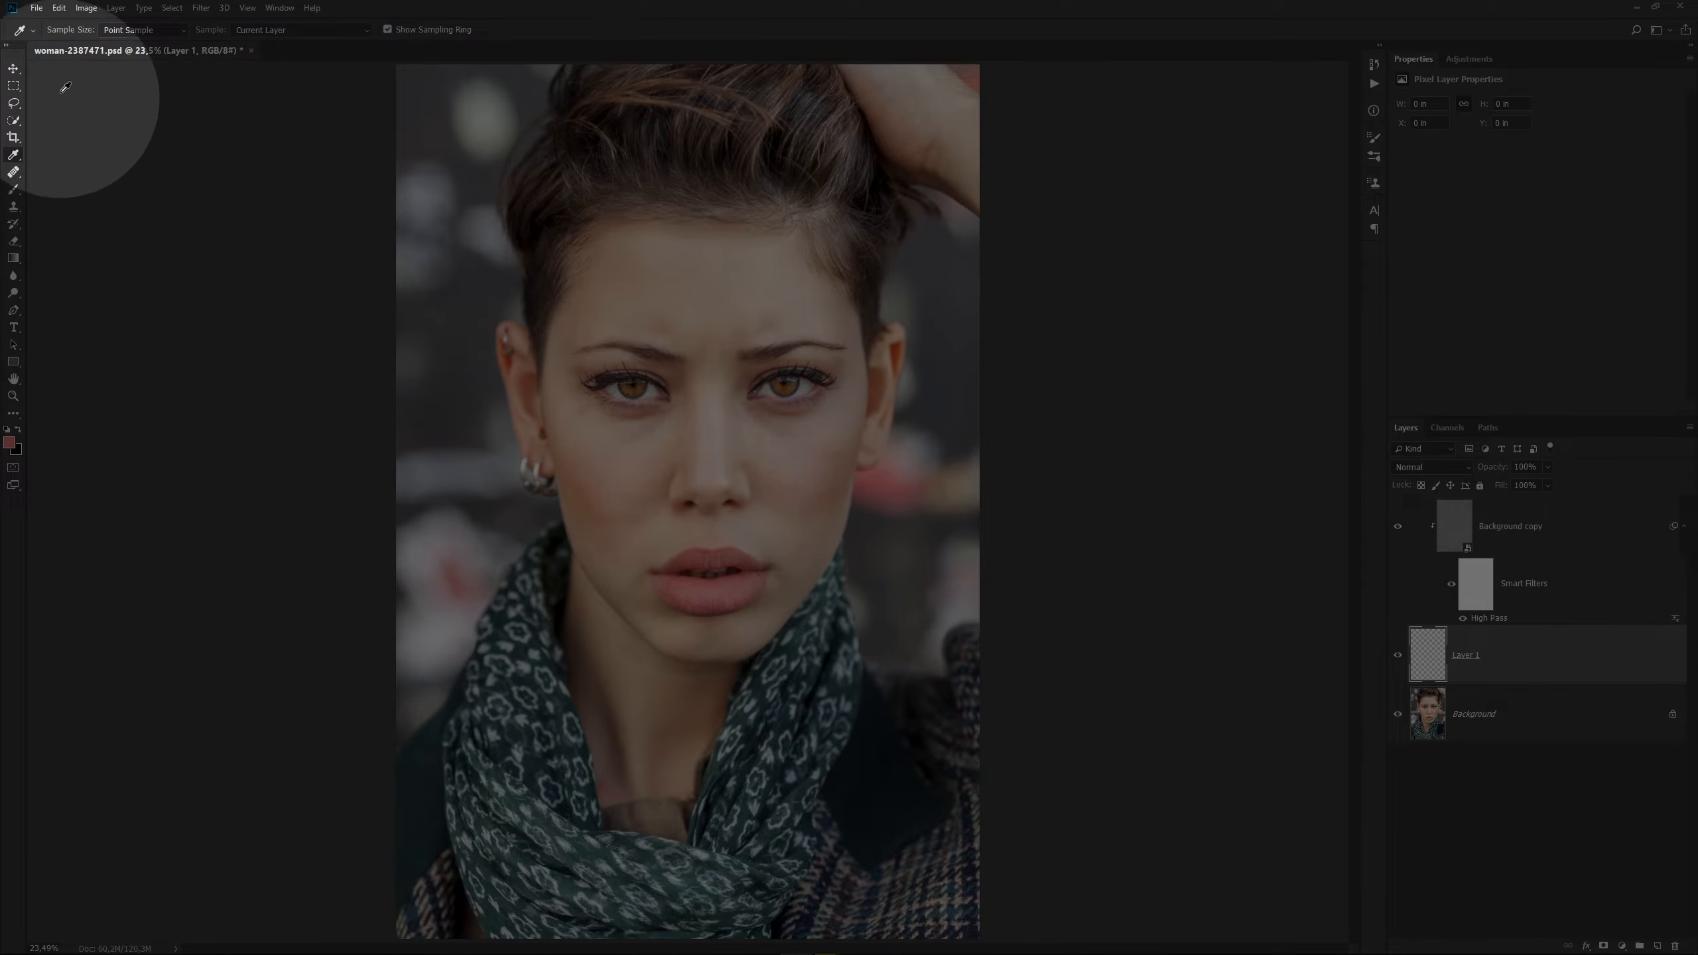
{"action": "left_click", "coordinate": [179, 30]}
{"action": "left_click", "coordinate": [156, 67]}
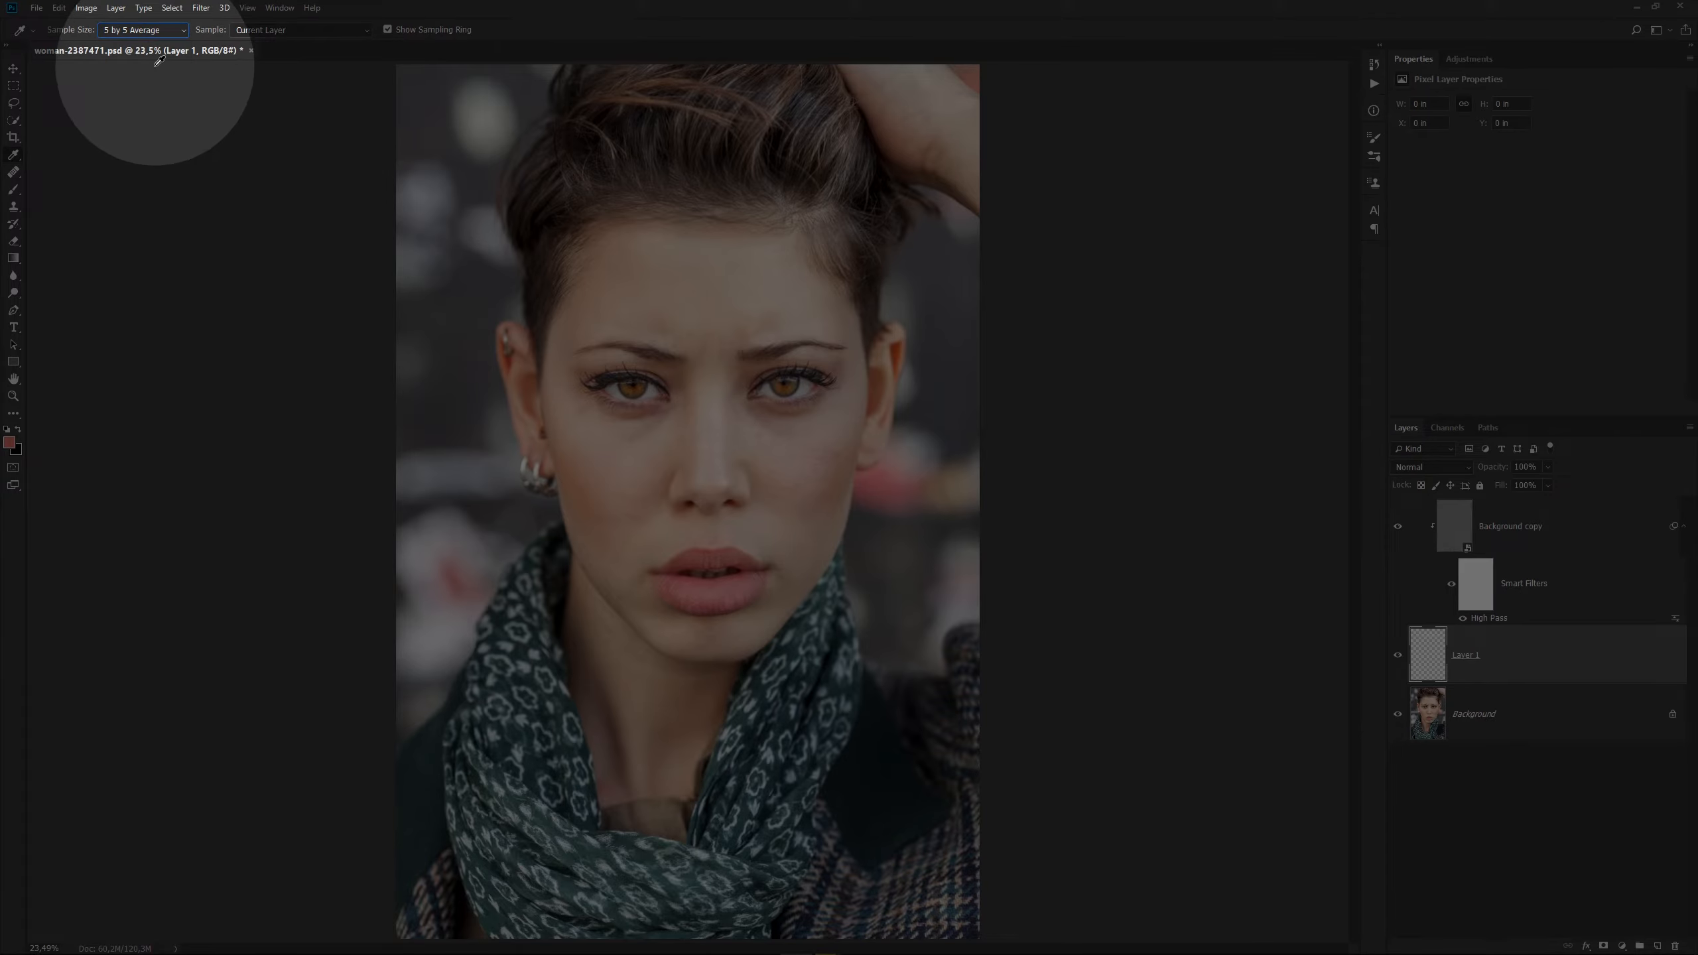
{"action": "left_click", "coordinate": [366, 30]}
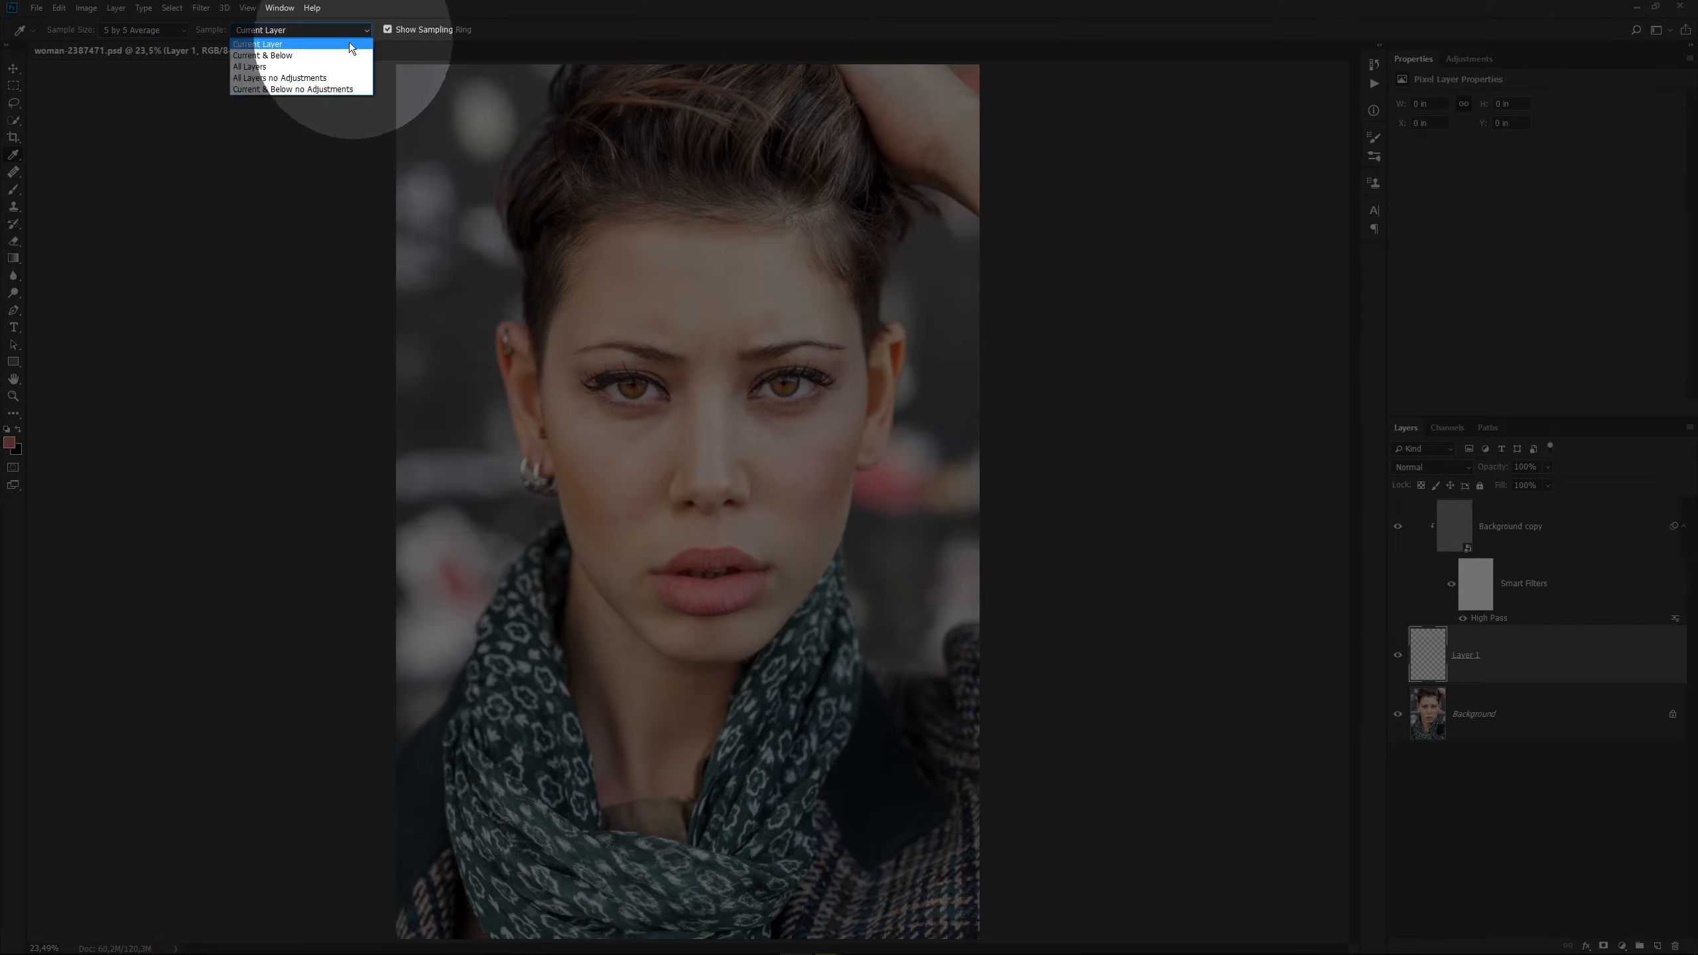
{"action": "left_click", "coordinate": [284, 58]}
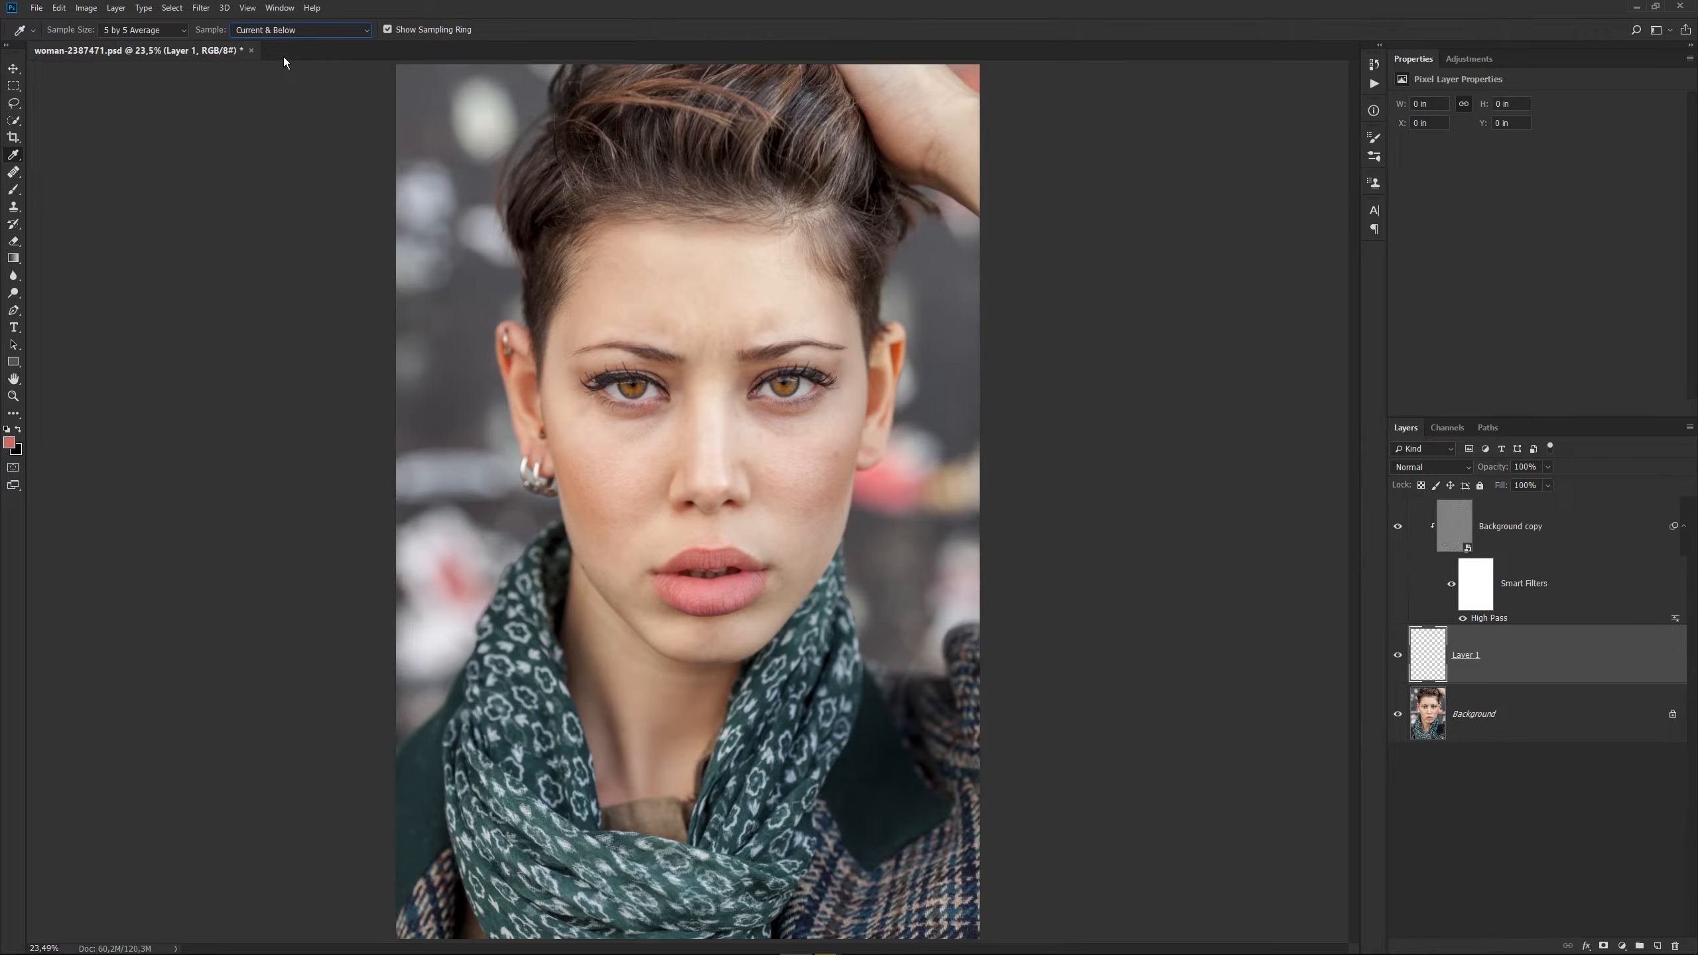
Sample a light skin tone between the nose and the inner corner of the woman's right eye.
{"action": "key", "text": "ctrl+KP_0"}
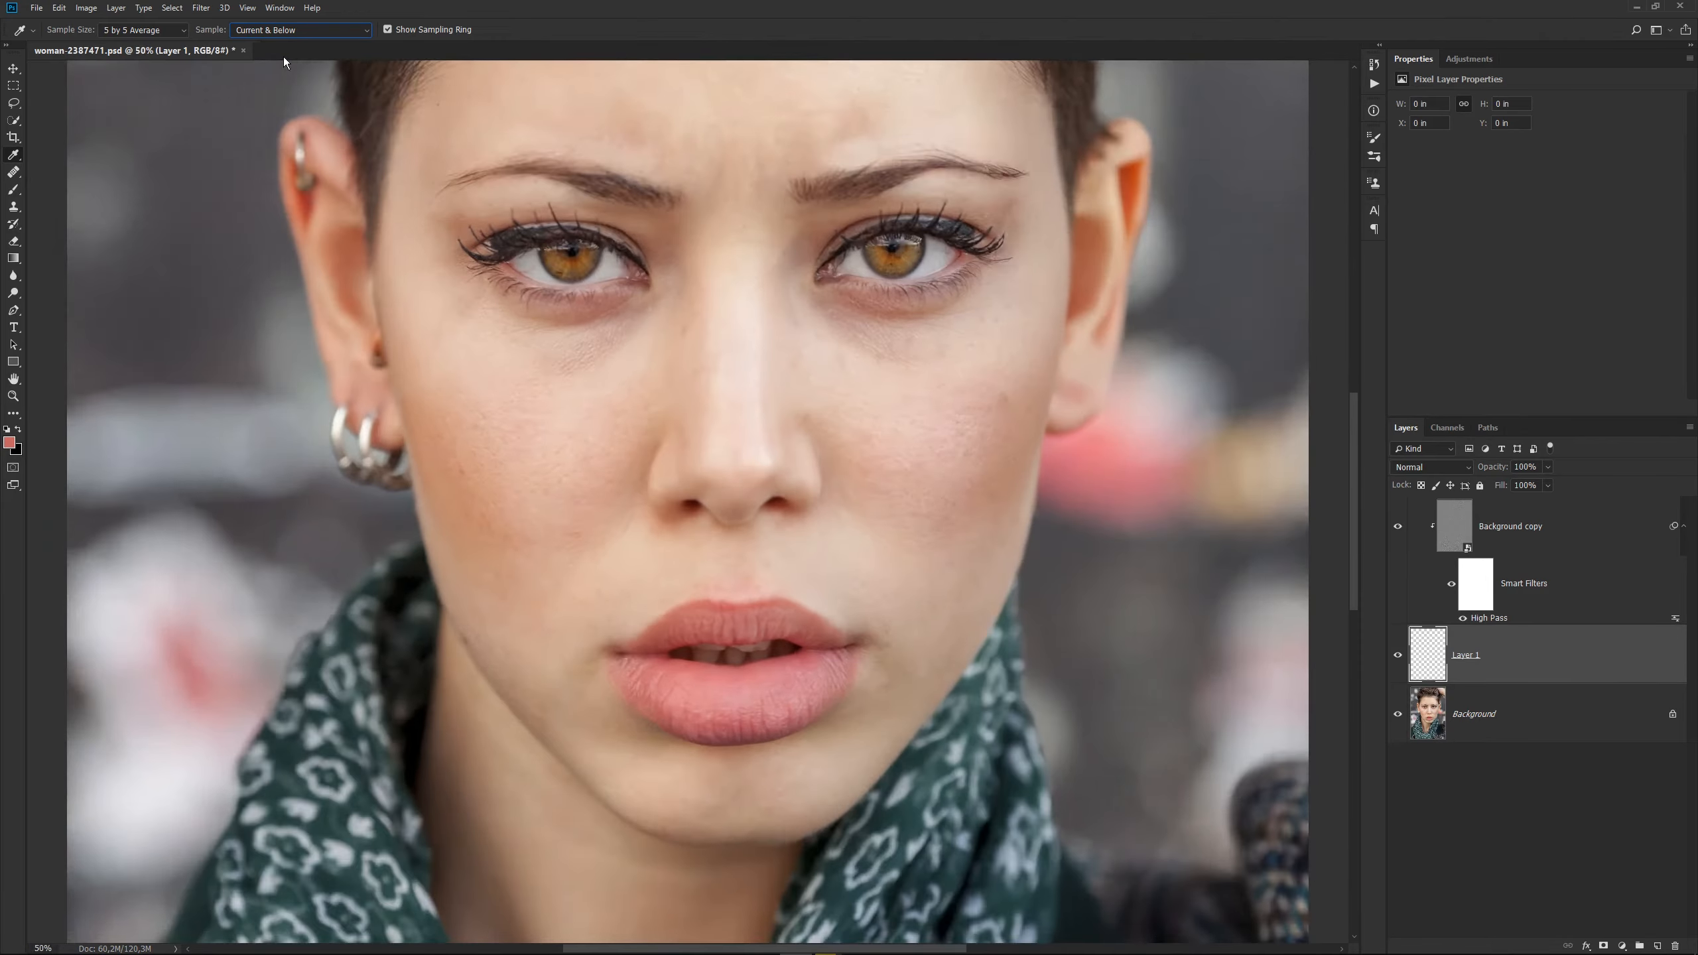
{"action": "key", "text": "ctrl+plus"}
{"action": "left_click_drag", "start_coordinate": [526, 396], "coordinate": [503, 506]}
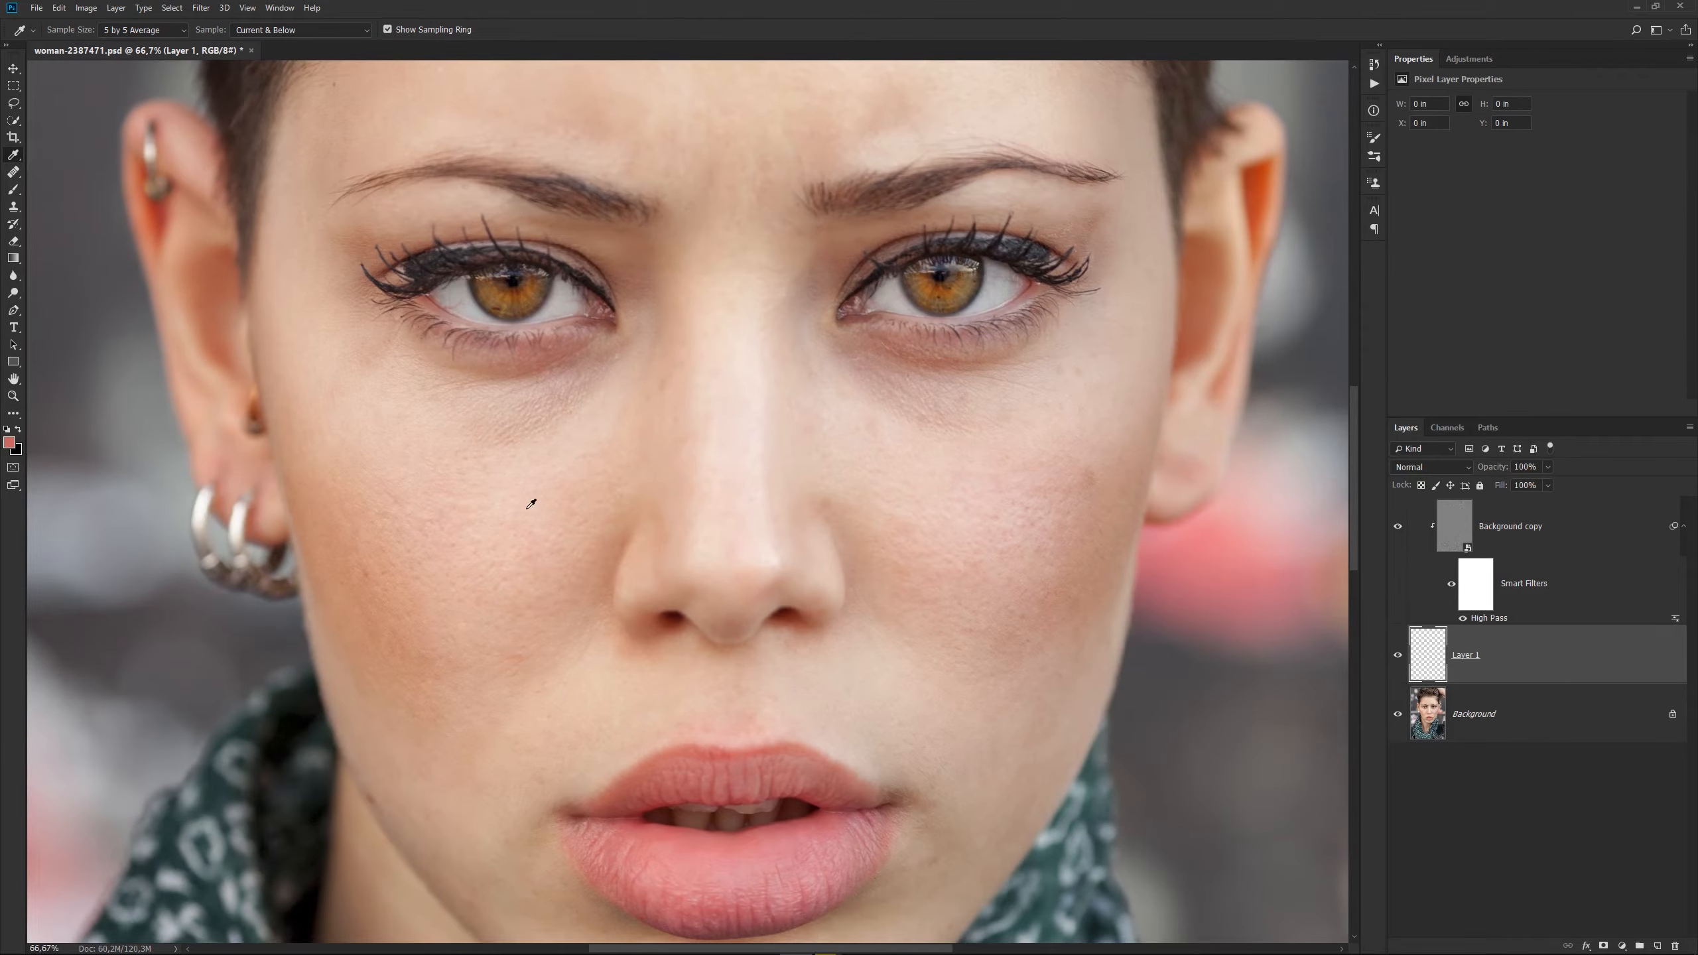
{"action": "left_click", "coordinate": [616, 384]}
Set up the Brush tool with 70% opacity and 3% flow.
{"action": "key", "text": "b"}
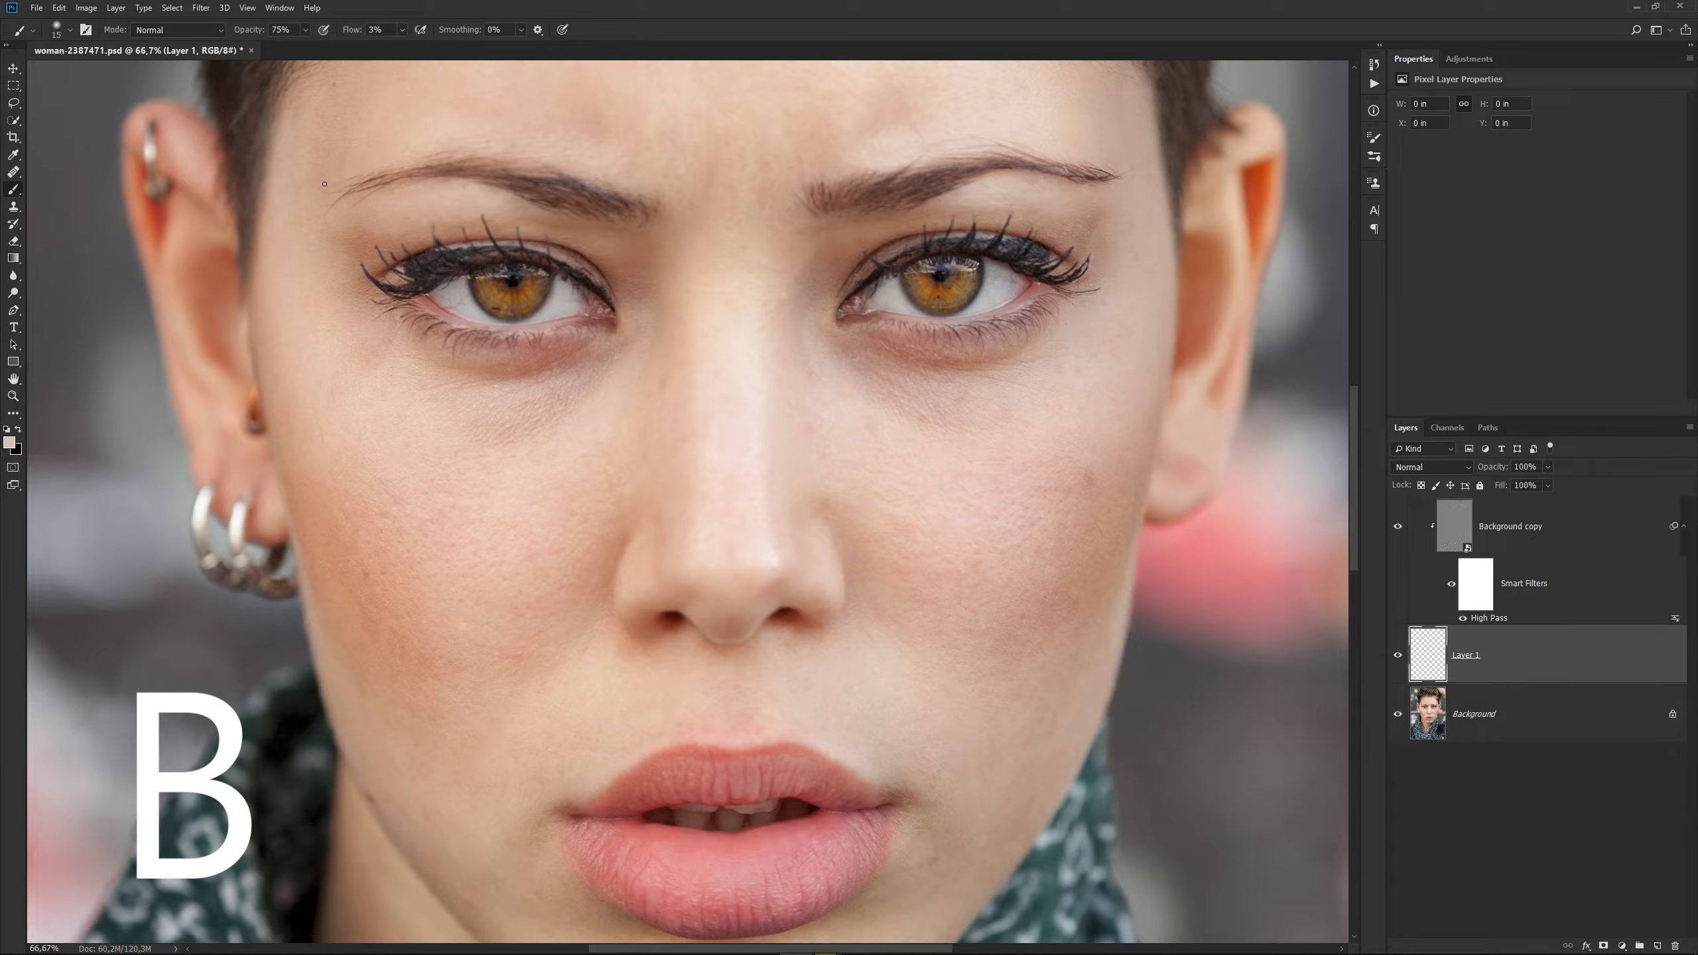
{"action": "left_click", "coordinate": [283, 30]}
{"action": "type", "text": "70"}
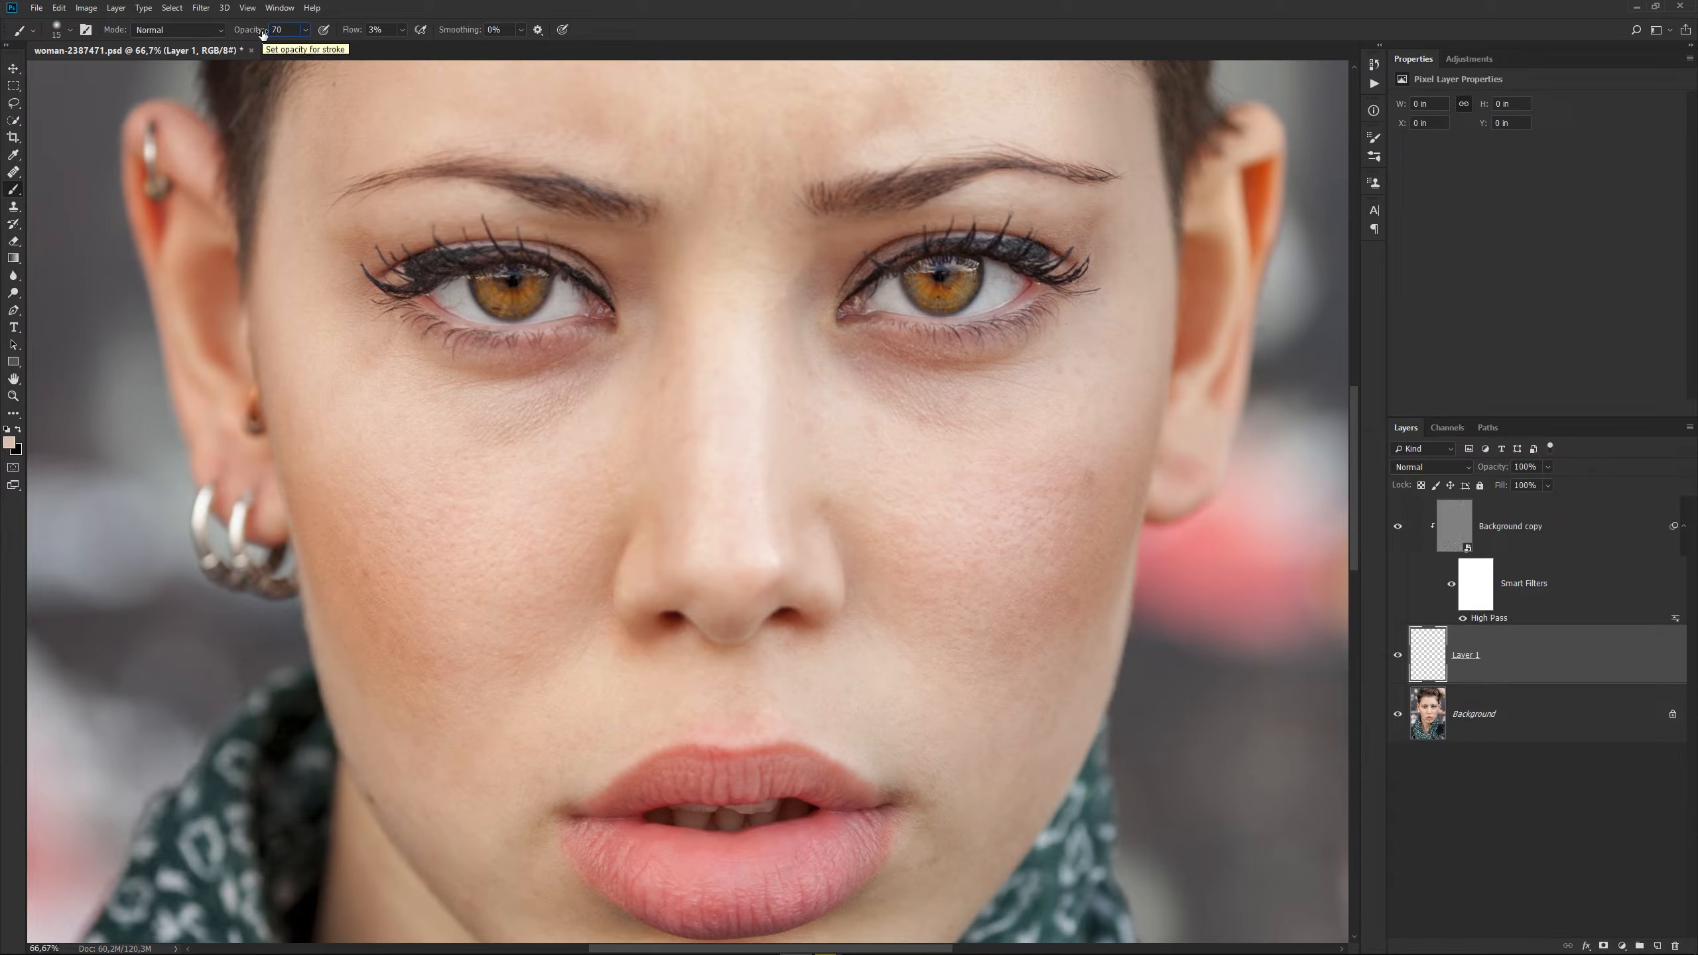
{"action": "left_click", "coordinate": [392, 29]}
{"action": "type", "text": "3"}
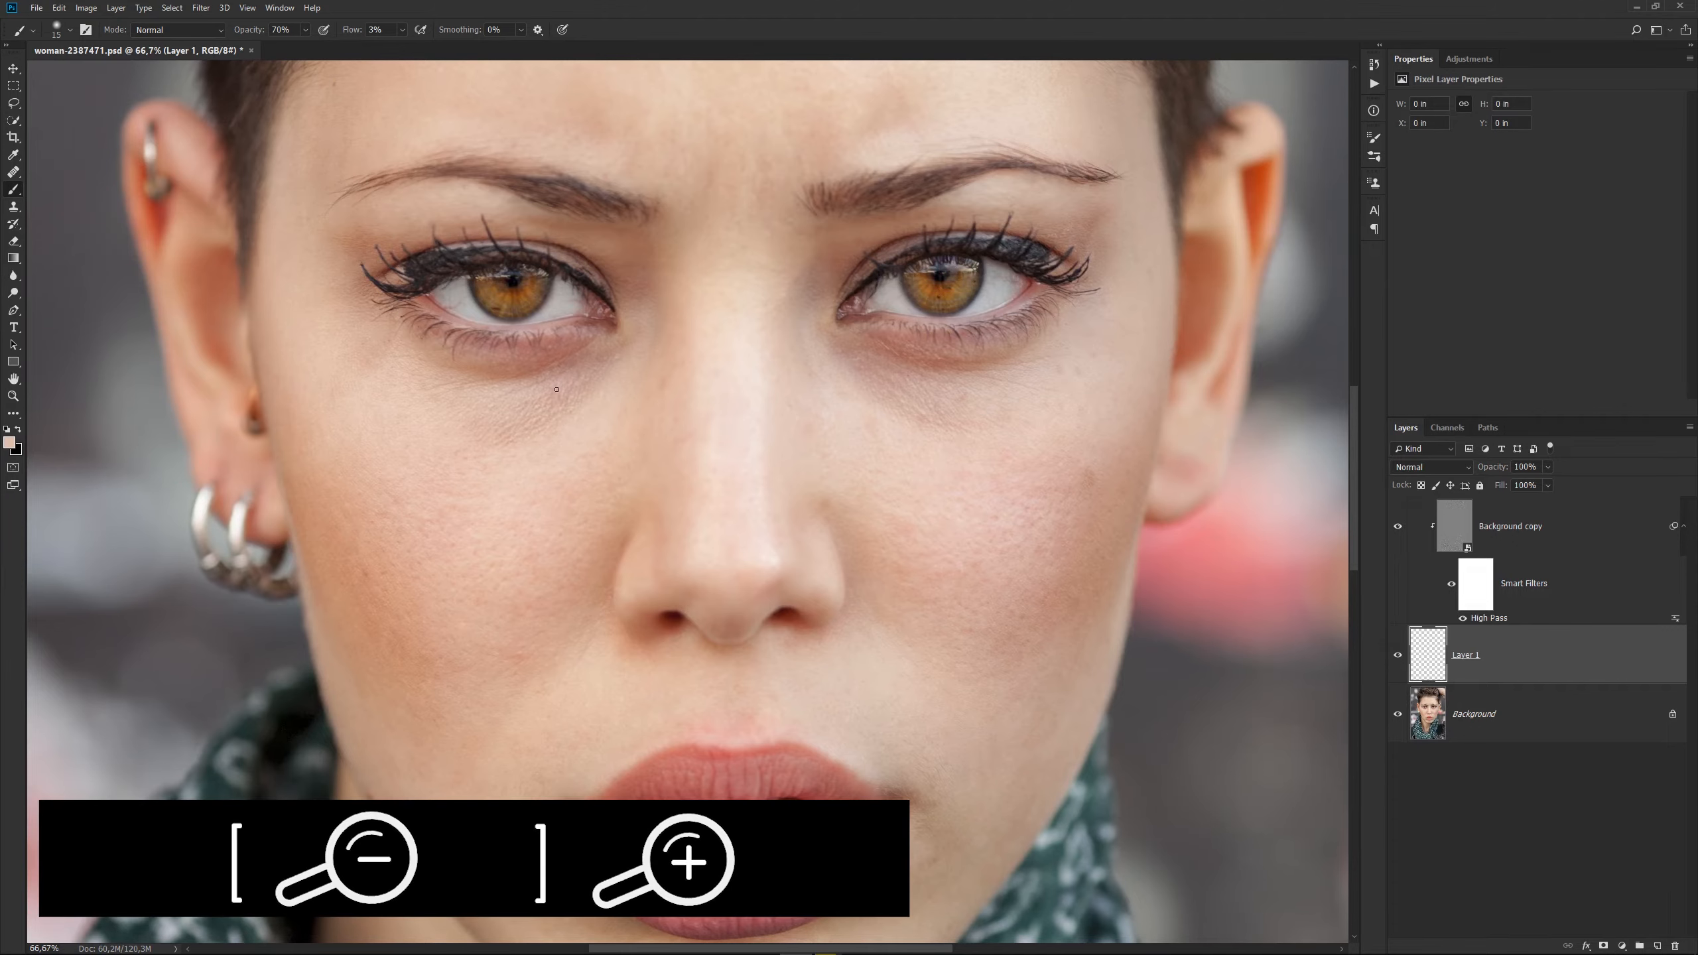
Adjust the brush size and paint over the dark shadow below the inner corner of the woman's right eye on Layer 1.
{"action": "key", "text": "bracketright"}
{"action": "key", "text": "bracketright"}
{"action": "key", "text": "bracketright"}
{"action": "key", "text": "bracketright"}
{"action": "key", "text": "bracketright"}
{"action": "key", "text": "bracketright"}
{"action": "key", "text": "bracketright"}
{"action": "key", "text": "bracketright"}
{"action": "key", "text": "bracketright"}
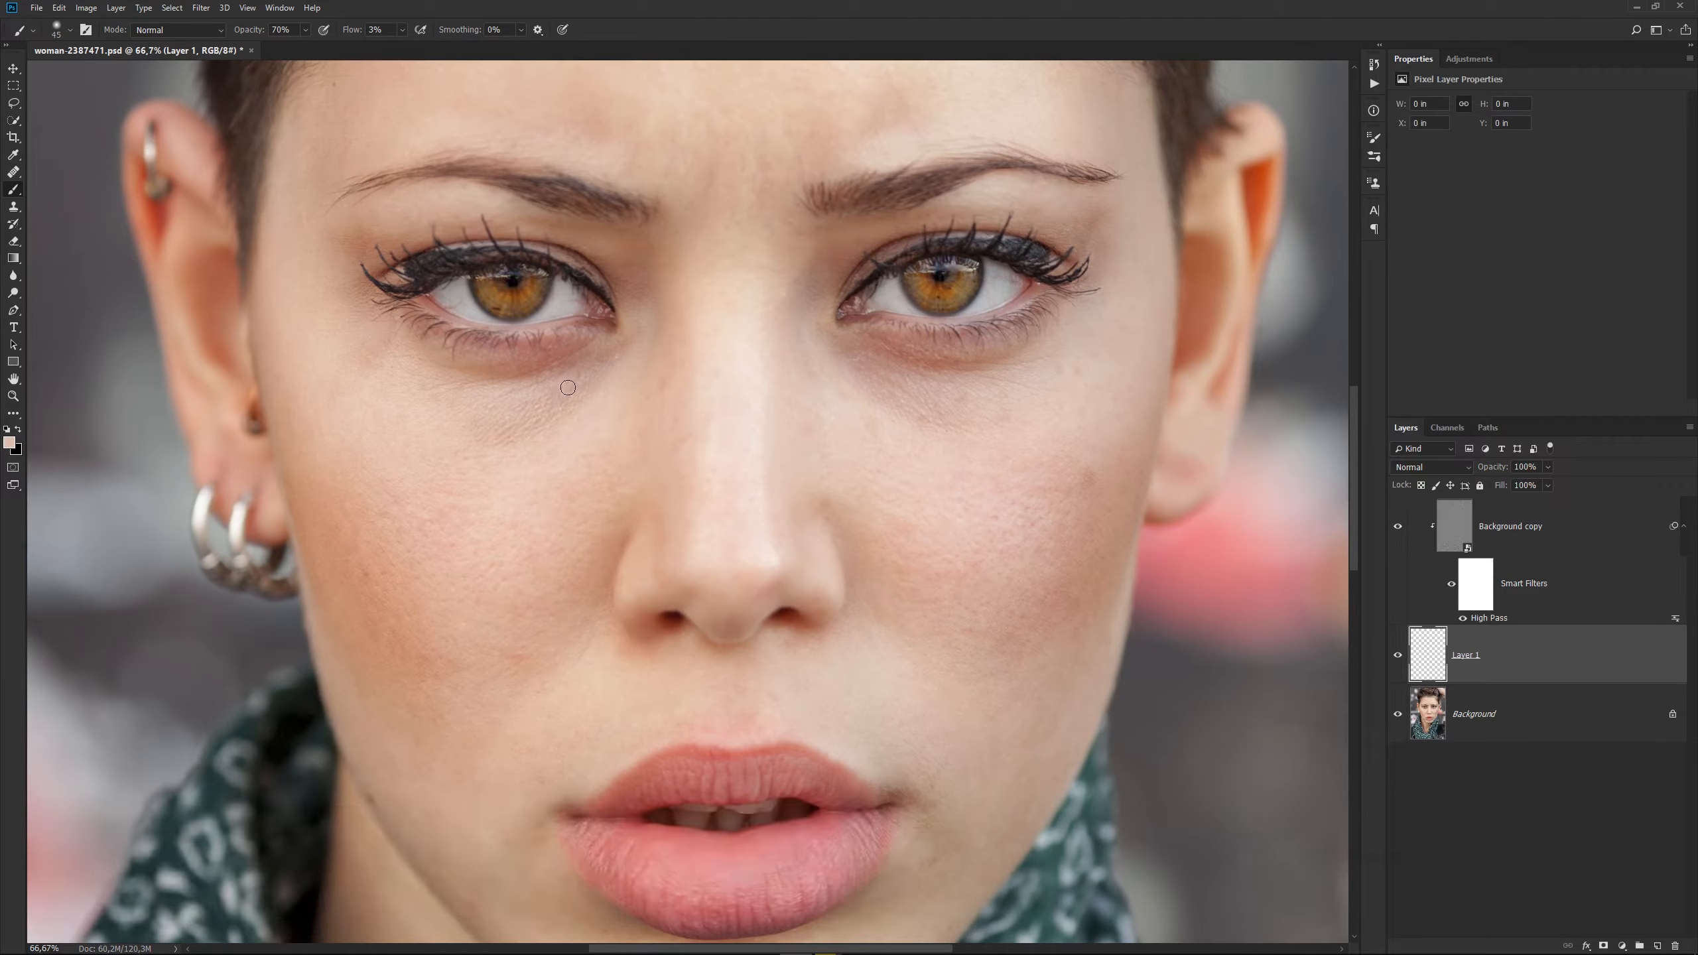
{"action": "key", "text": "bracketright"}
{"action": "key", "text": "bracketright"}
{"action": "mouse_move", "coordinate": [594, 368]}
{"action": "left_mouse_down"}
{"action": "mouse_move", "coordinate": [529, 408]}
{"action": "mouse_move", "coordinate": [616, 343]}
{"action": "mouse_move", "coordinate": [580, 373]}
{"action": "mouse_move", "coordinate": [616, 367]}
{"action": "mouse_move", "coordinate": [589, 382]}
{"action": "mouse_move", "coordinate": [633, 336]}
{"action": "mouse_move", "coordinate": [612, 347]}
{"action": "mouse_move", "coordinate": [639, 295]}
{"action": "mouse_move", "coordinate": [595, 389]}
{"action": "mouse_move", "coordinate": [563, 407]}
{"action": "left_mouse_up"}
{"action": "key", "text": "bracketleft"}
{"action": "key", "text": "bracketleft"}
{"action": "key", "text": "bracketleft"}
{"action": "key", "text": "bracketleft"}
{"action": "key", "text": "bracketleft"}
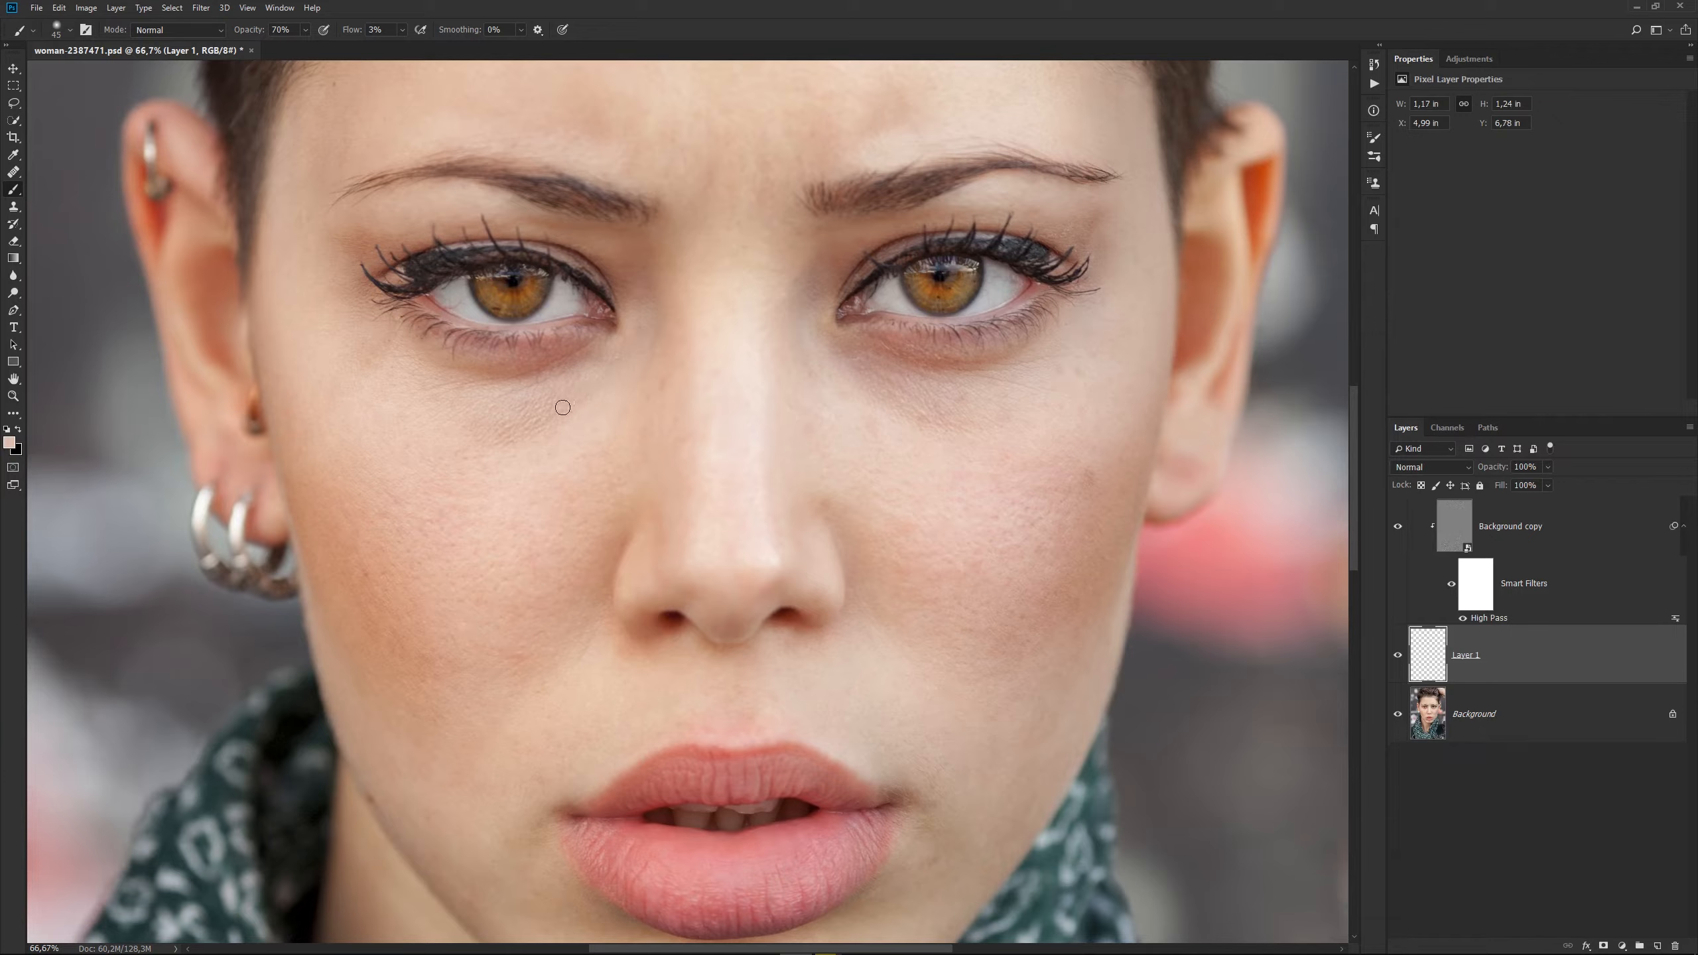
{"action": "key", "text": "bracketright"}
{"action": "key", "text": "bracketright"}
{"action": "key", "text": "bracketright"}
{"action": "mouse_move", "coordinate": [610, 361]}
{"action": "left_mouse_down"}
{"action": "mouse_move", "coordinate": [575, 400]}
{"action": "mouse_move", "coordinate": [559, 389]}
{"action": "left_mouse_up"}
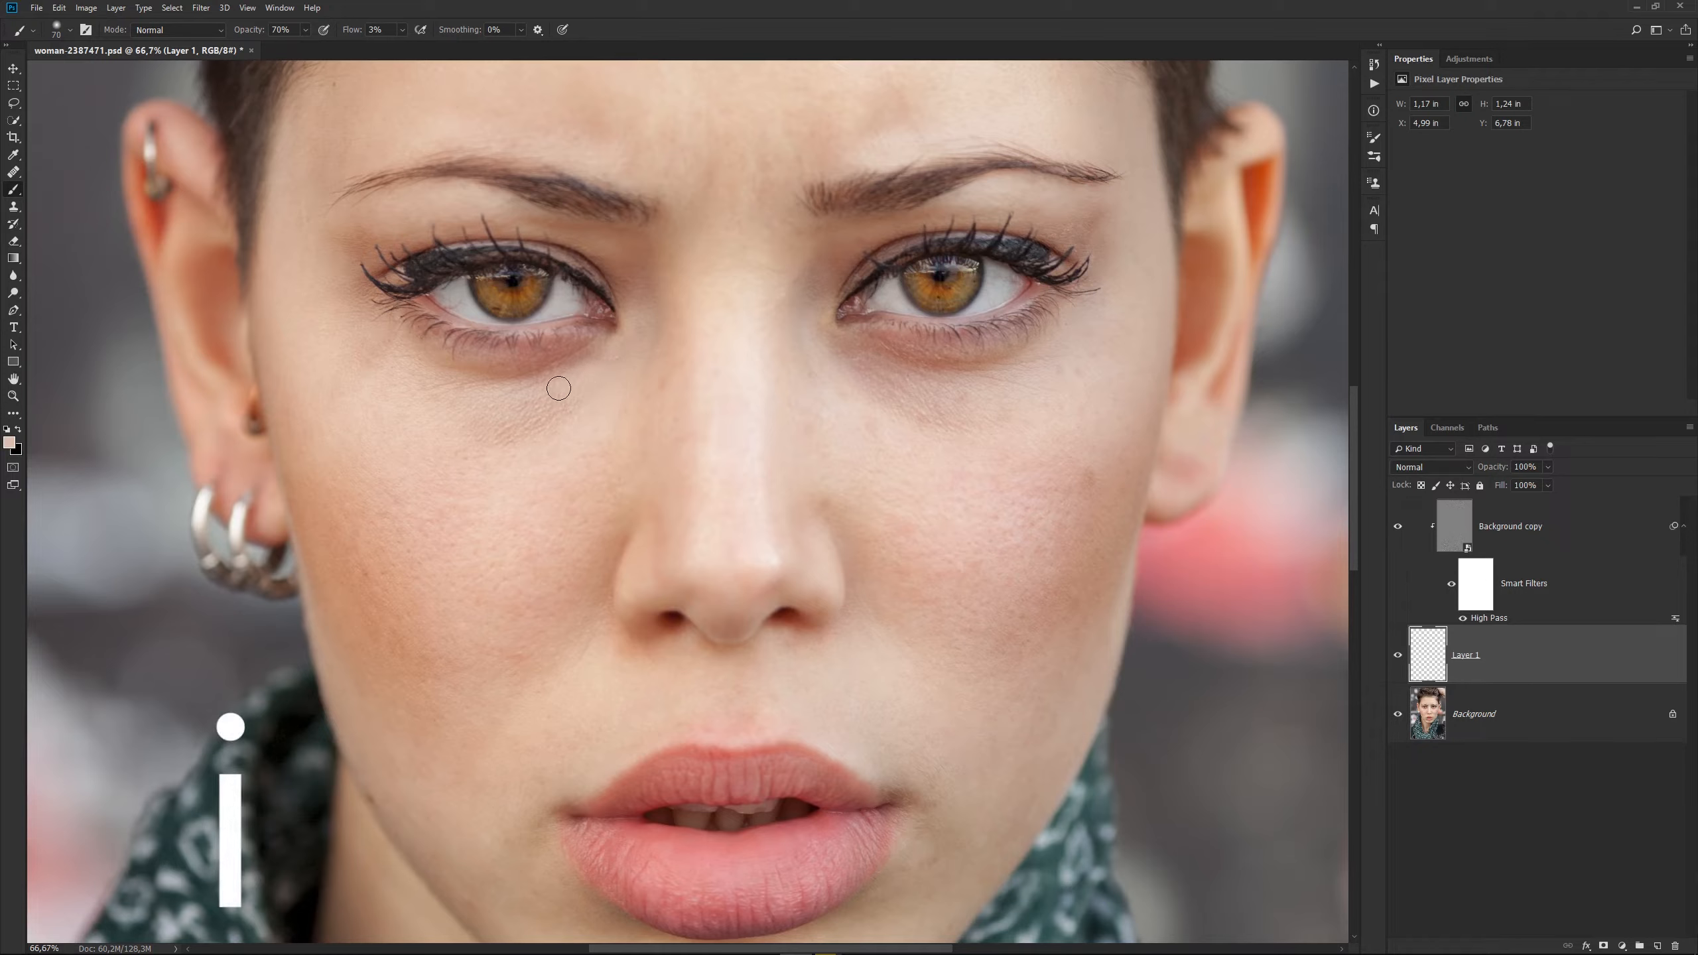
Sample skin tones from the upper cheek and brush over the remaining shadow and creases beneath the woman's right eye.
{"action": "key", "text": "i"}
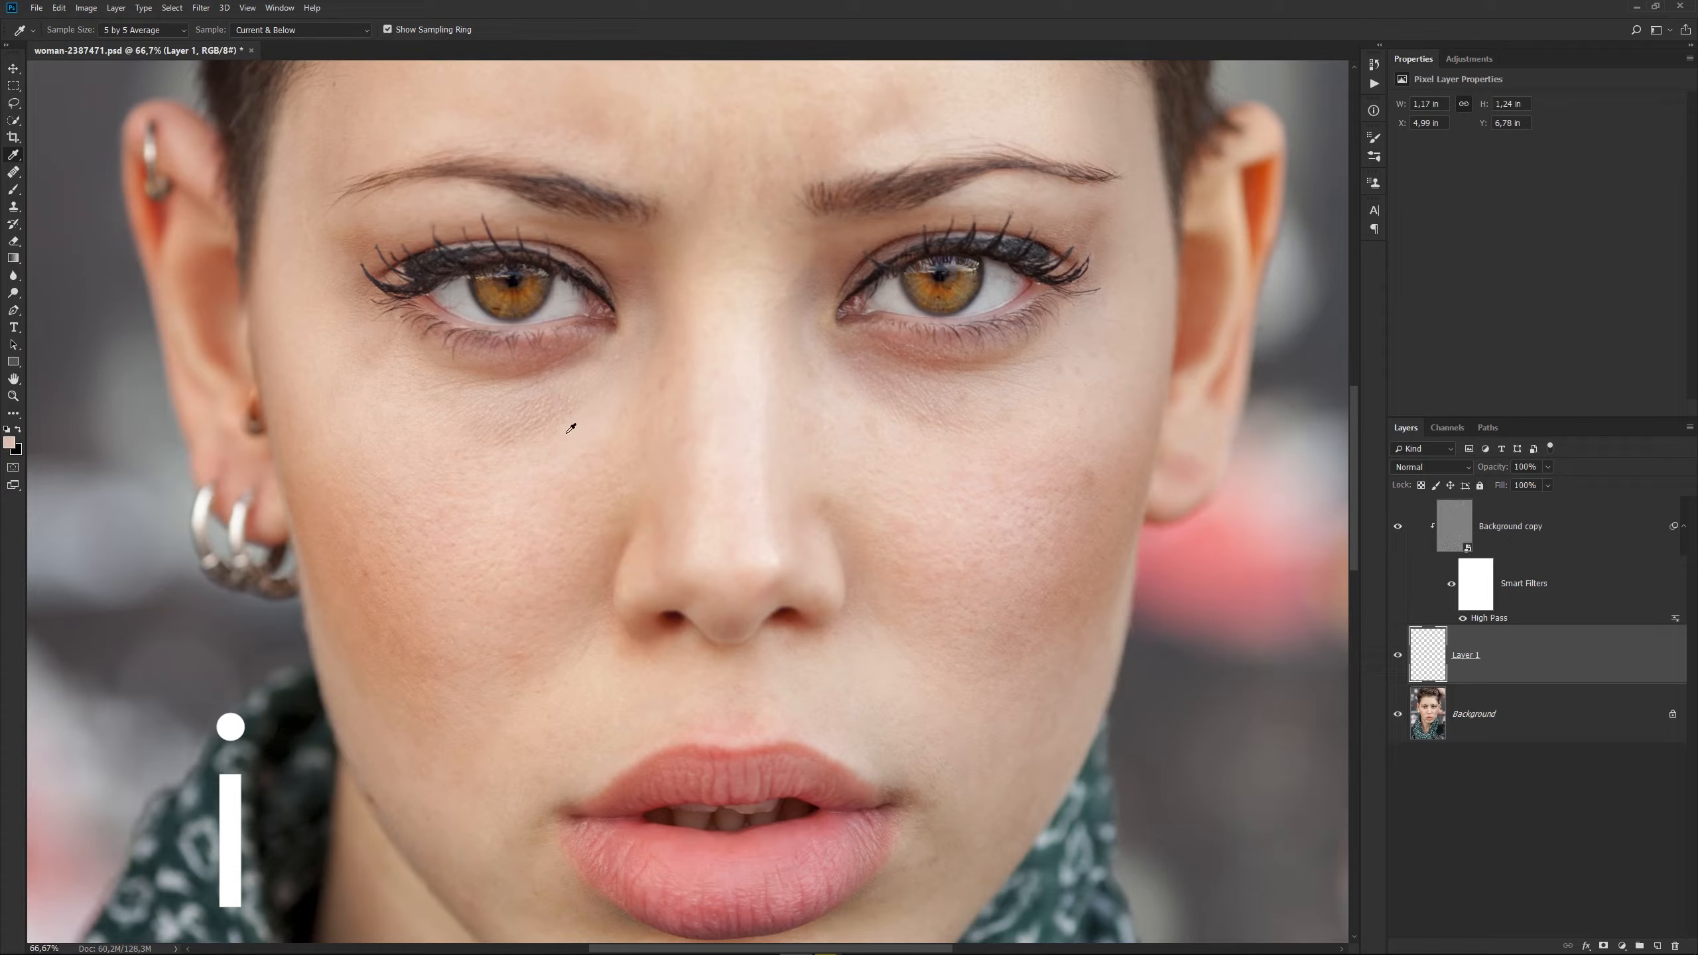
{"action": "left_click", "coordinate": [571, 427]}
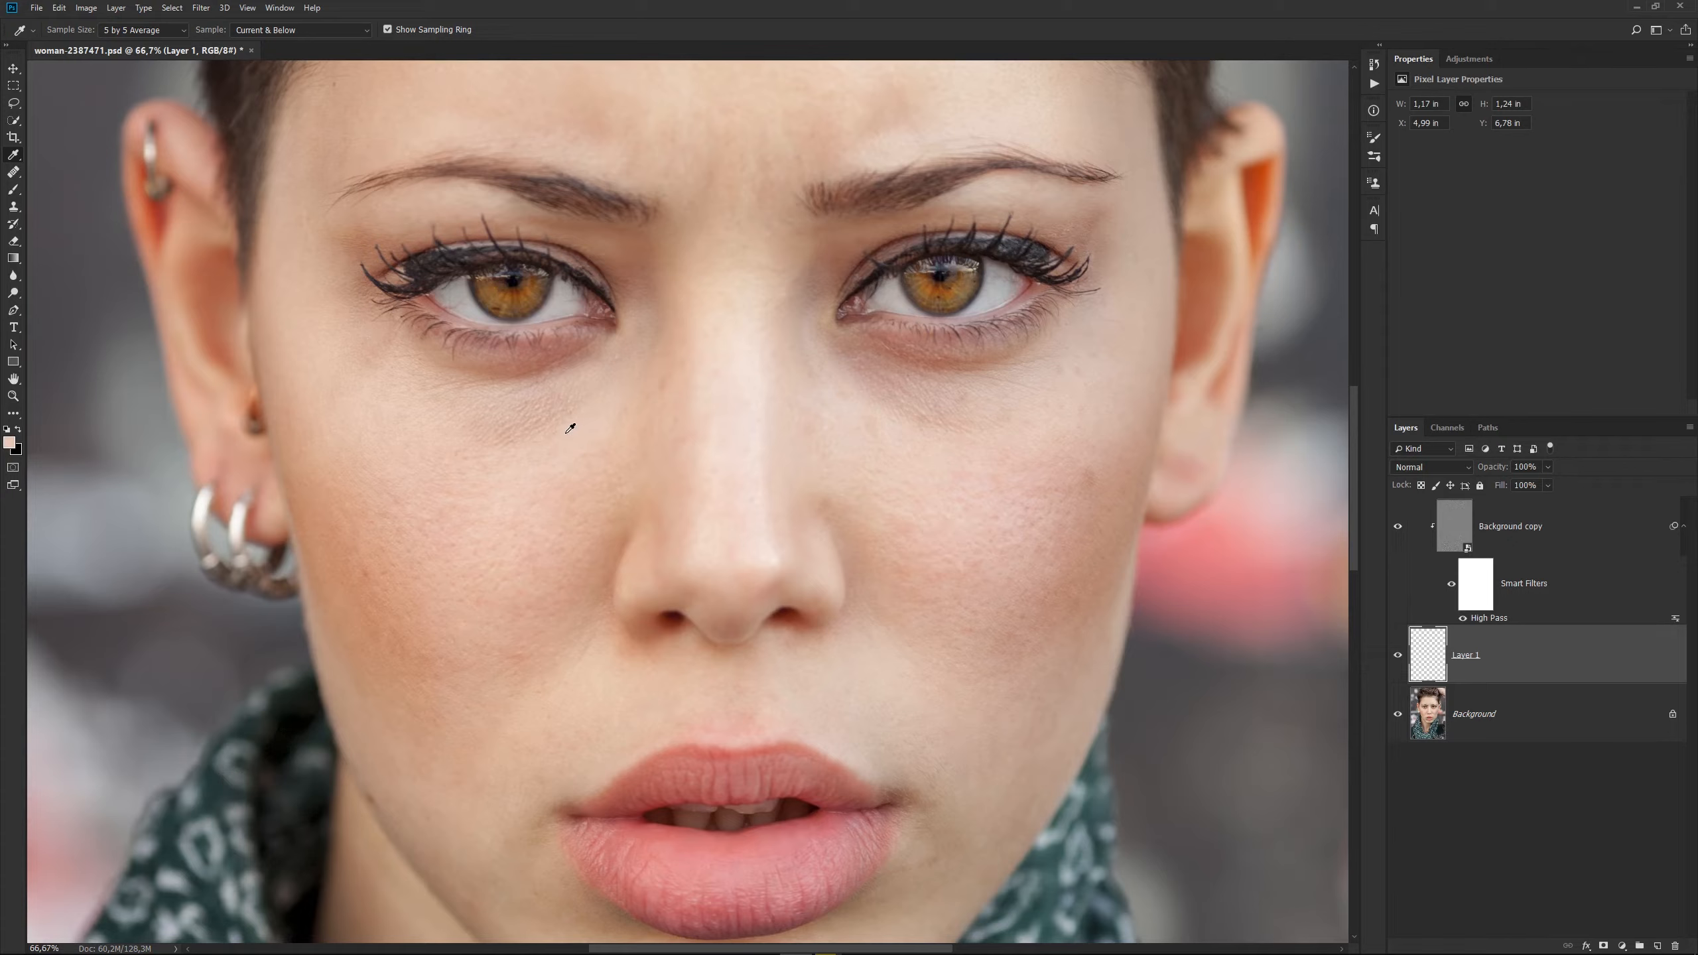
{"action": "key", "text": "b"}
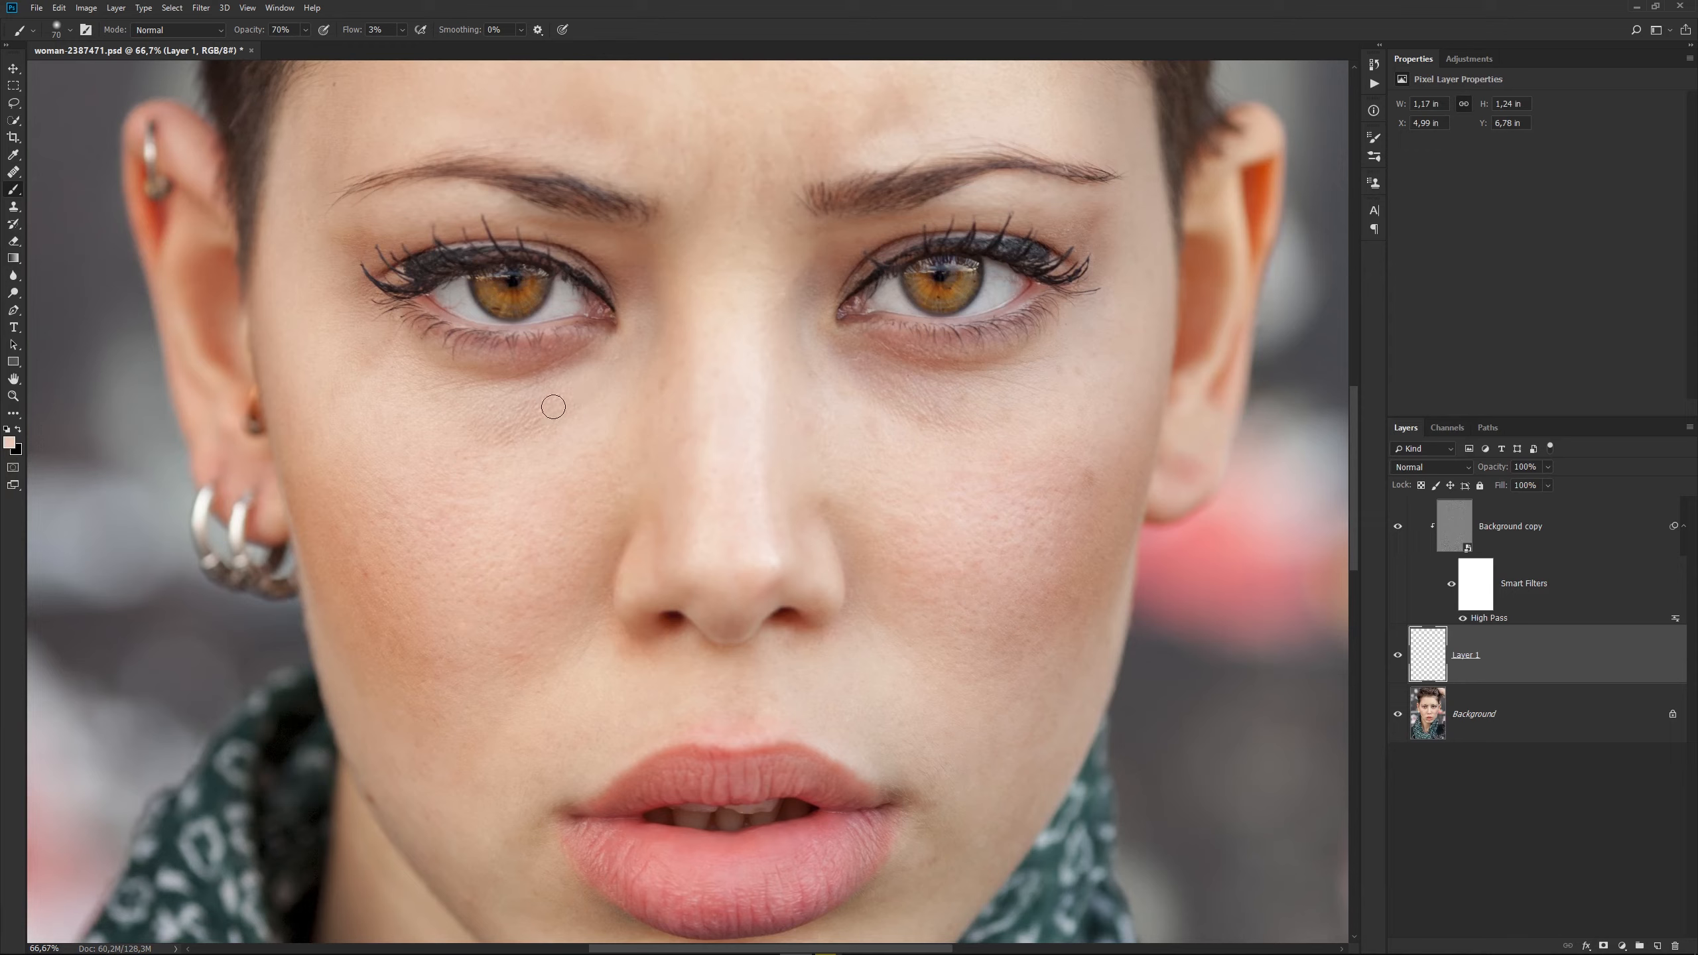
{"action": "mouse_move", "coordinate": [562, 407]}
{"action": "left_mouse_down"}
{"action": "mouse_move", "coordinate": [506, 392]}
{"action": "mouse_move", "coordinate": [630, 354]}
{"action": "mouse_move", "coordinate": [643, 321]}
{"action": "mouse_move", "coordinate": [568, 410]}
{"action": "mouse_move", "coordinate": [454, 407]}
{"action": "mouse_move", "coordinate": [537, 435]}
{"action": "mouse_move", "coordinate": [485, 438]}
{"action": "mouse_move", "coordinate": [550, 418]}
{"action": "mouse_move", "coordinate": [447, 425]}
{"action": "left_mouse_up"}
{"action": "key", "text": "i"}
{"action": "left_click", "coordinate": [612, 397], "text": "alt"}
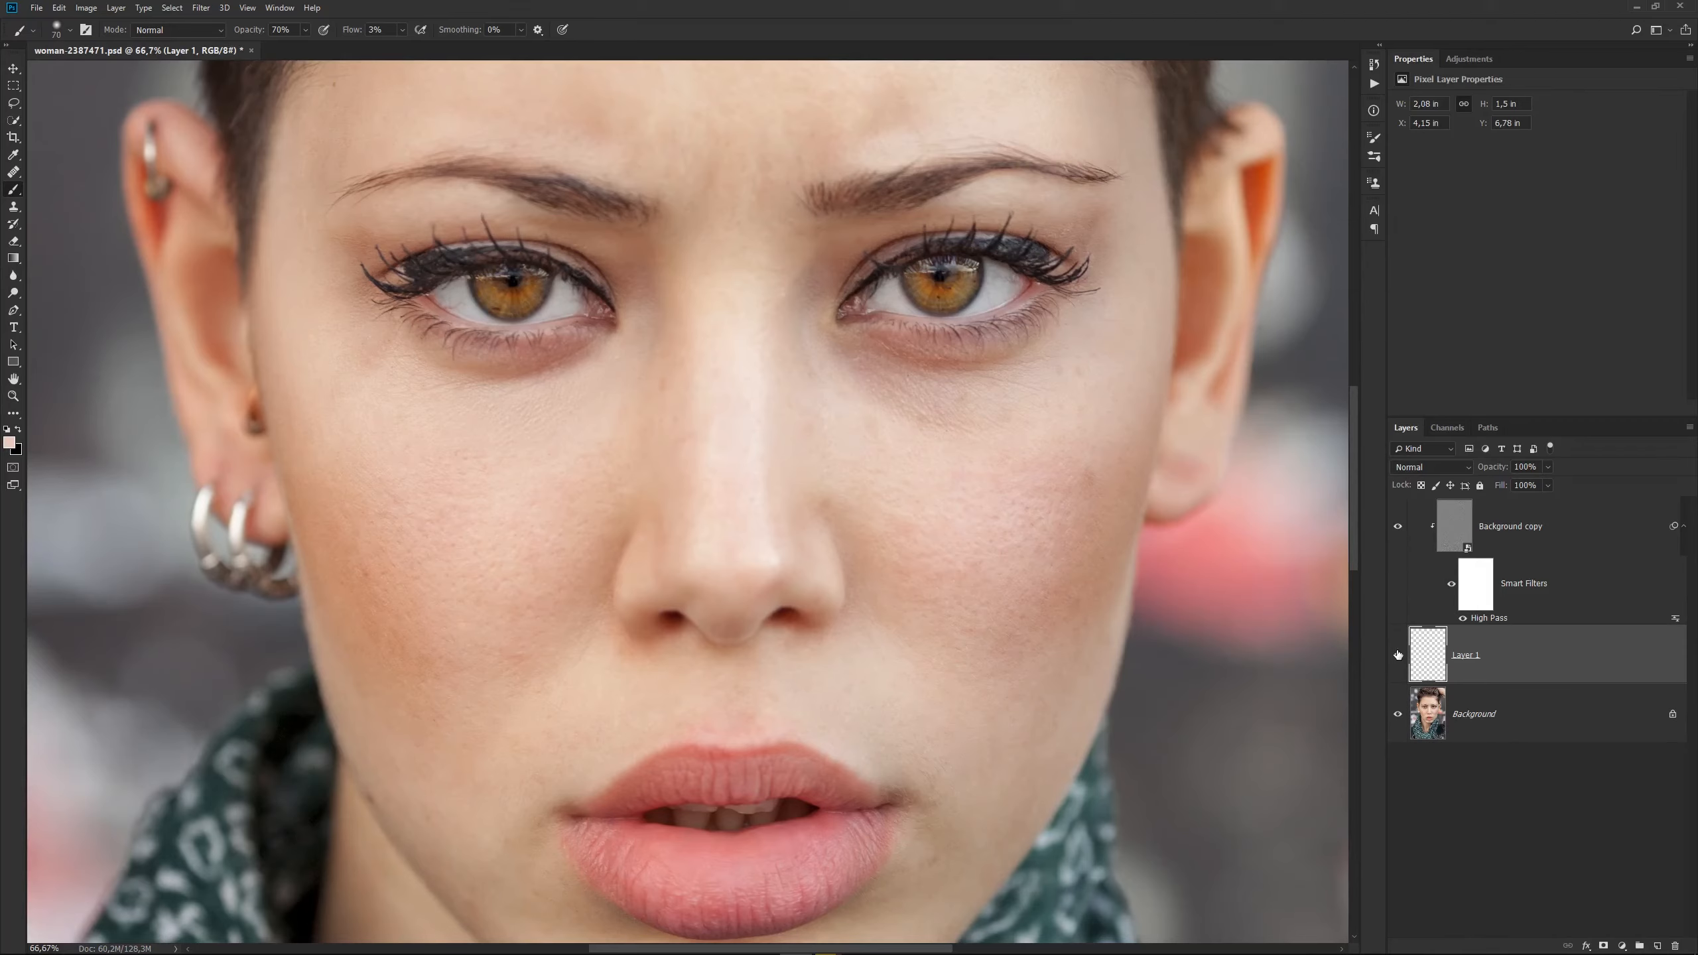
Toggle Layer 1's visibility to compare the under-eye area before and after retouching.
{"action": "left_click", "coordinate": [1398, 656]}
{"action": "left_click", "coordinate": [1398, 656]}
{"action": "left_click", "coordinate": [1397, 656]}
{"action": "left_click", "coordinate": [1398, 655]}
{"action": "left_click", "coordinate": [1398, 656]}
Sample nearby skin tones and paint over the shadows beneath the woman's left eye and beside the nose bridge.
{"action": "left_click", "coordinate": [861, 404], "text": "alt"}
{"action": "left_click_drag", "start_coordinate": [877, 373], "coordinate": [818, 273]}
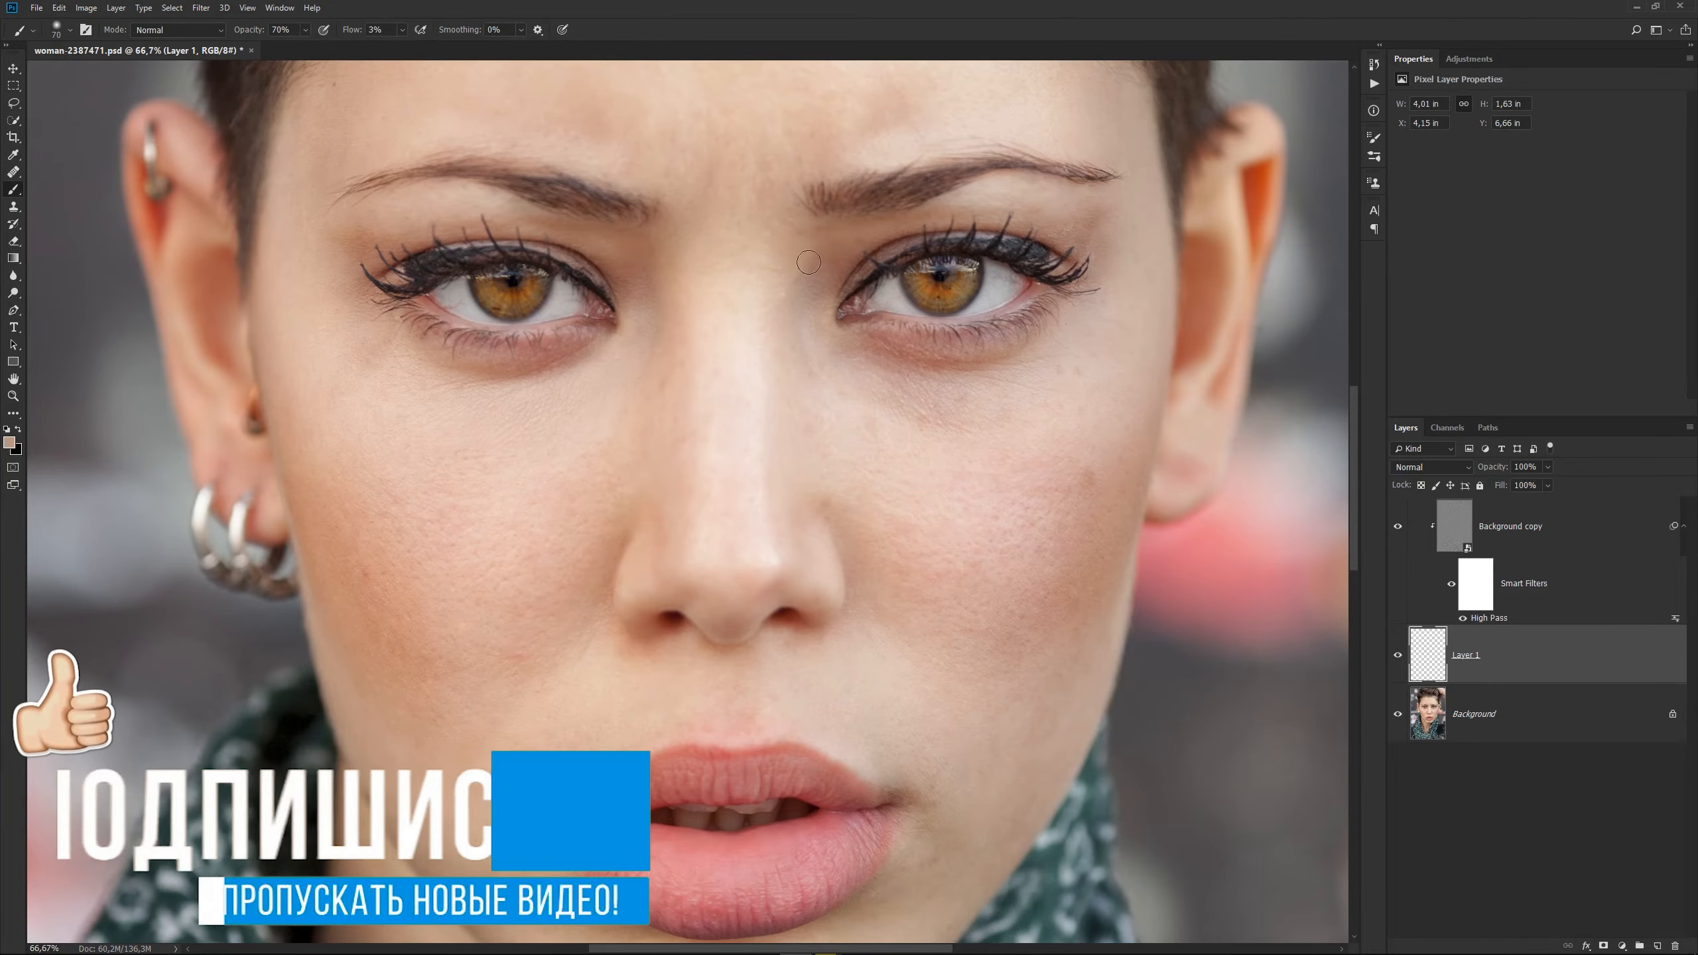
{"action": "key", "text": "i"}
{"action": "left_click", "coordinate": [792, 342], "text": "alt"}
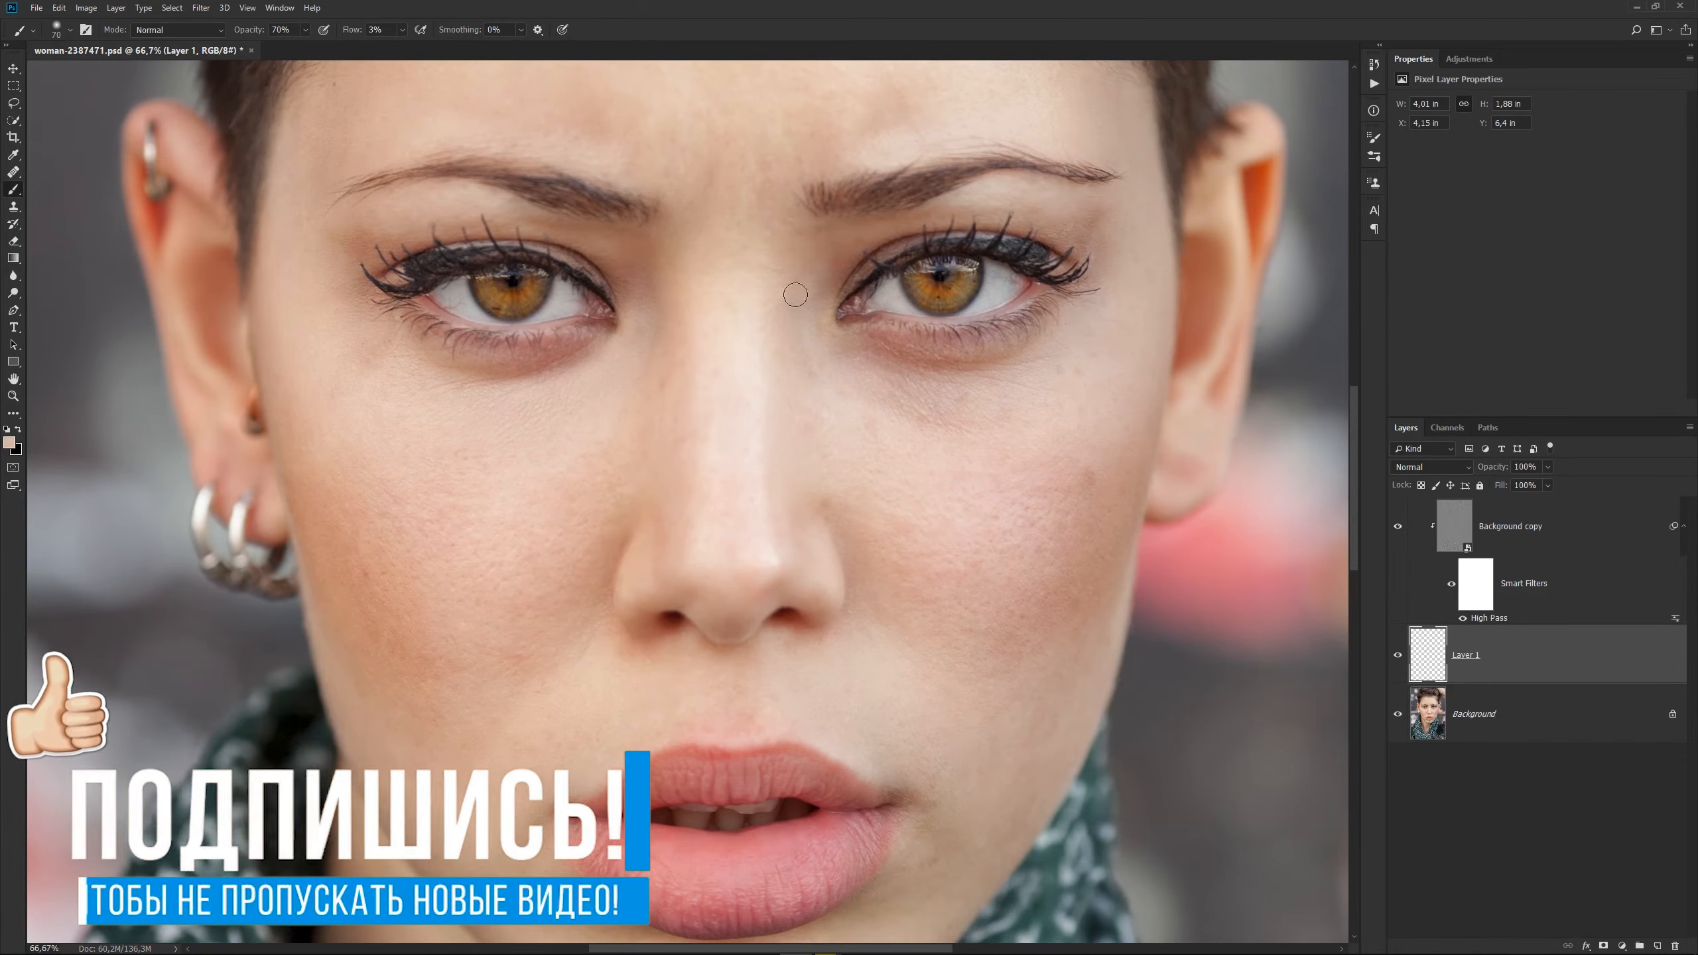
{"action": "left_click", "coordinate": [889, 422], "text": "alt"}
{"action": "mouse_move", "coordinate": [915, 422]}
{"action": "left_mouse_down"}
{"action": "mouse_move", "coordinate": [856, 366]}
{"action": "mouse_move", "coordinate": [1013, 421]}
{"action": "mouse_move", "coordinate": [898, 409]}
{"action": "mouse_move", "coordinate": [1012, 390]}
{"action": "mouse_move", "coordinate": [979, 390]}
{"action": "mouse_move", "coordinate": [1000, 462]}
{"action": "left_mouse_up"}
{"action": "left_click", "coordinate": [892, 408], "text": "alt"}
Enlarge the brush to 100 and sample a skin tone above the woman's right eyebrow for evening out the forehead on Layer 1.
{"action": "key", "text": "bracketright"}
{"action": "key", "text": "bracketright"}
{"action": "key", "text": "bracketright"}
{"action": "left_click_drag", "start_coordinate": [767, 325], "coordinate": [752, 617]}
{"action": "key", "text": "alt"}
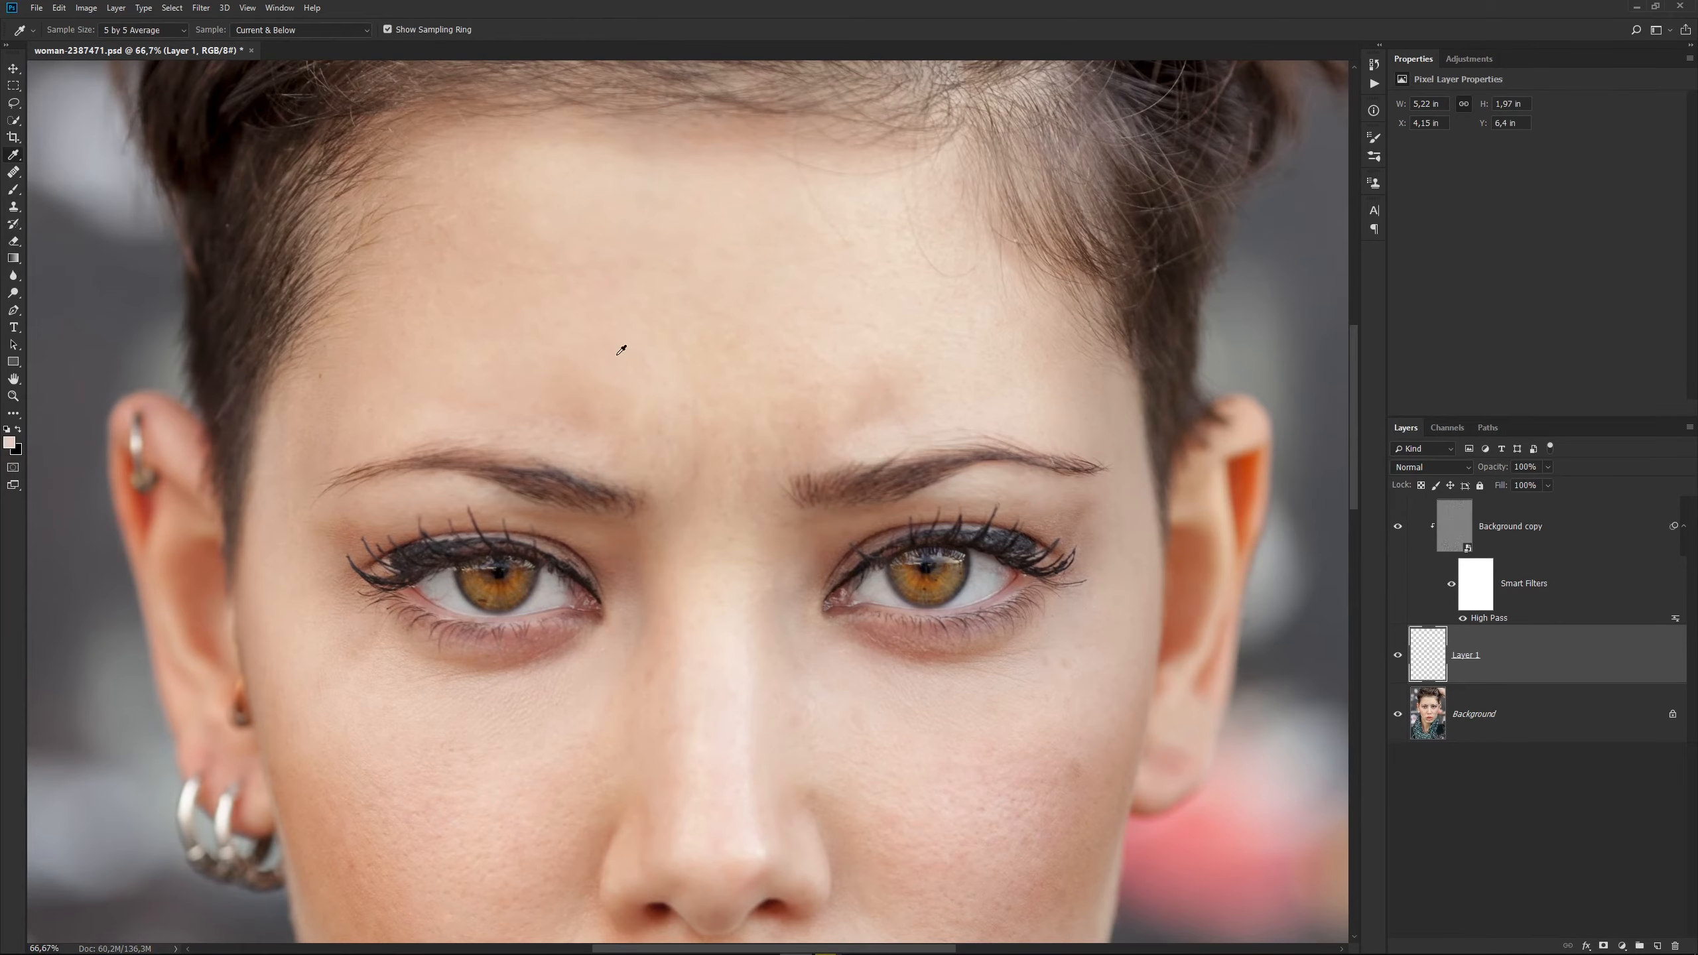
{"action": "left_click", "coordinate": [519, 347], "text": "alt"}
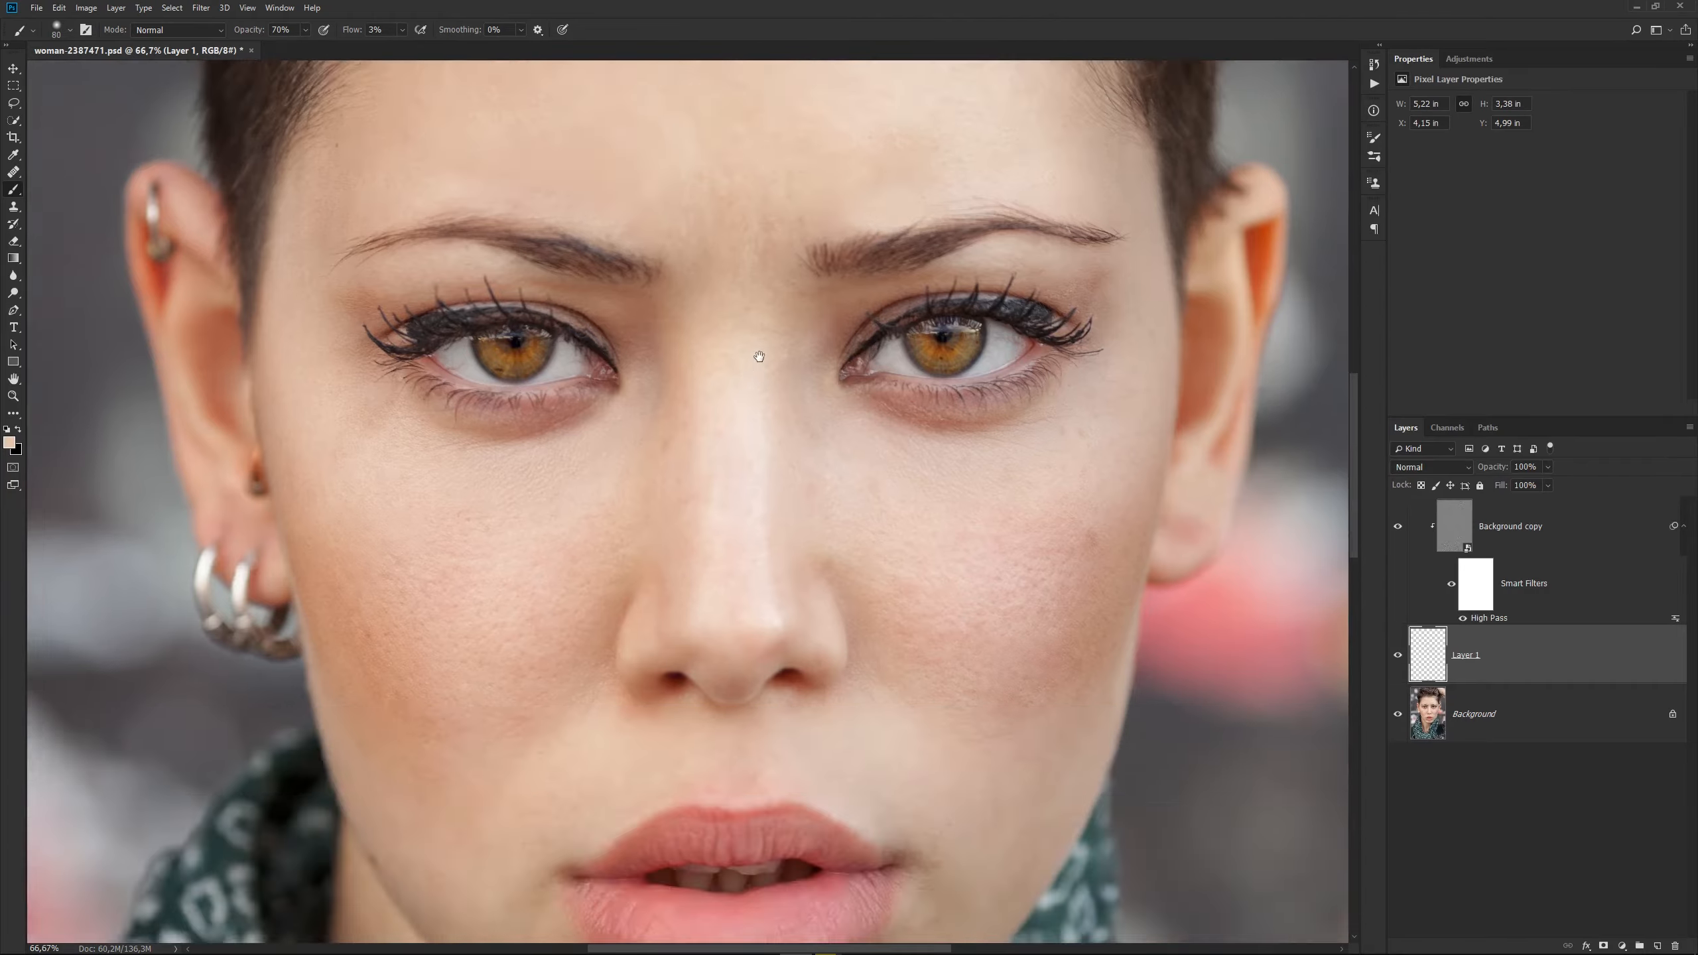
Sample a chin skin tone and brush over the uneven tones on the woman's chin and the shadows on her neck.
{"action": "left_click_drag", "start_coordinate": [753, 789], "coordinate": [728, 373]}
{"action": "key", "text": "i"}
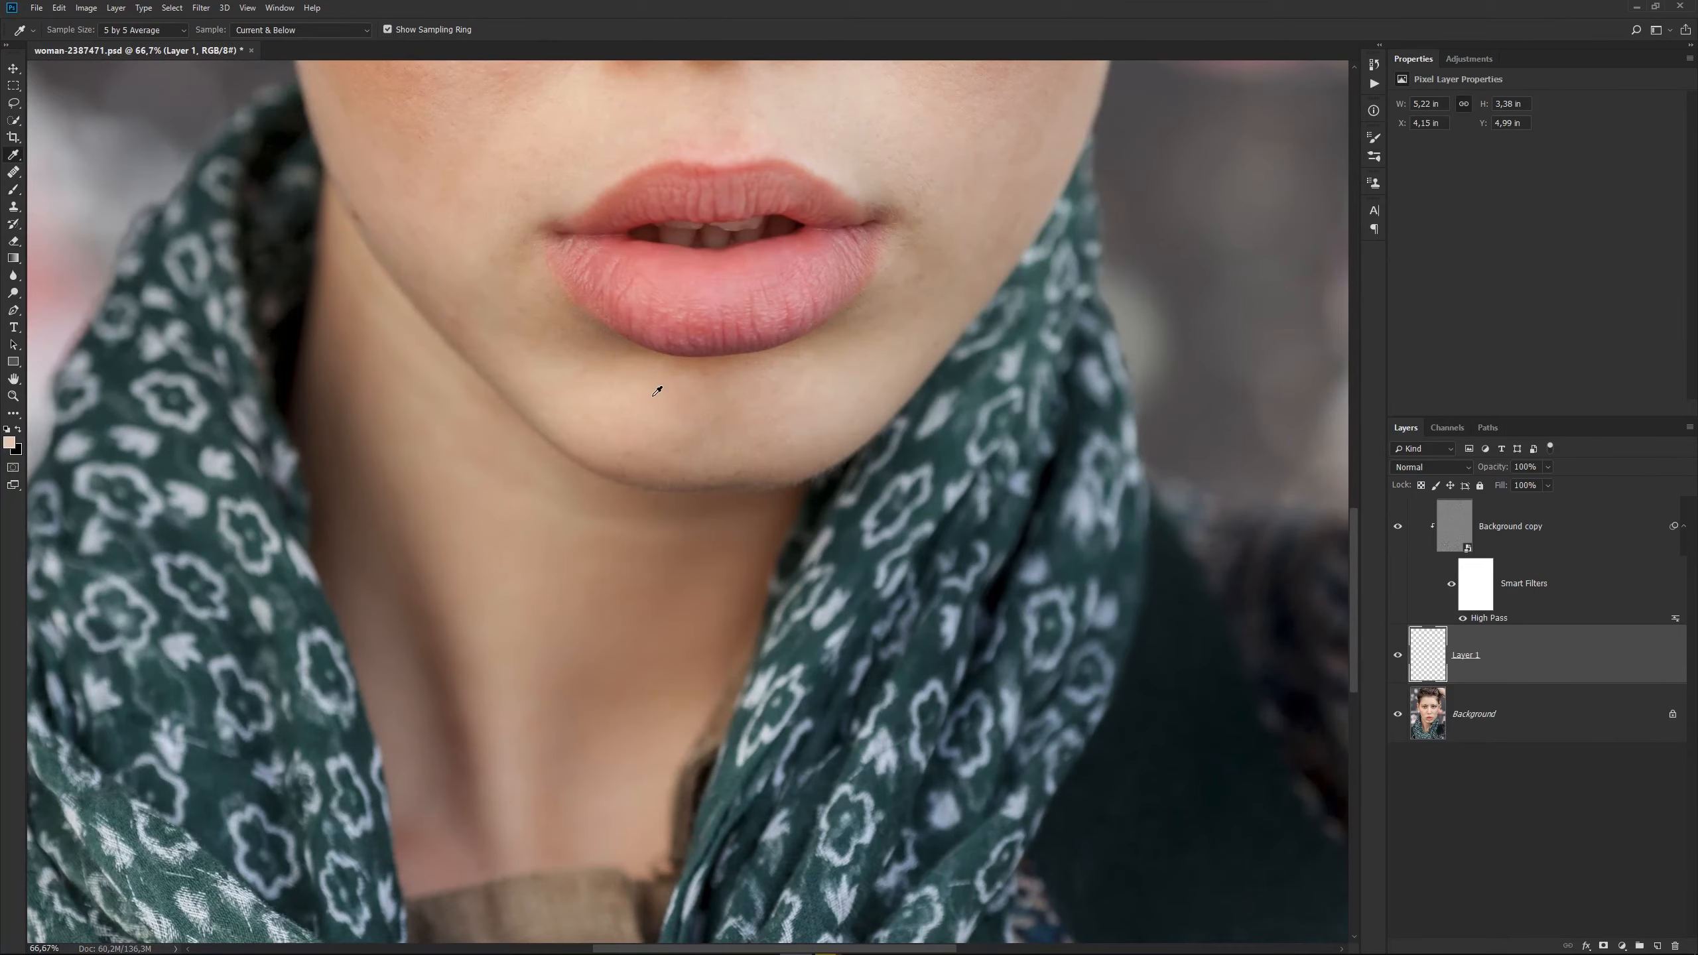
{"action": "left_click", "coordinate": [669, 409]}
{"action": "key", "text": "b"}
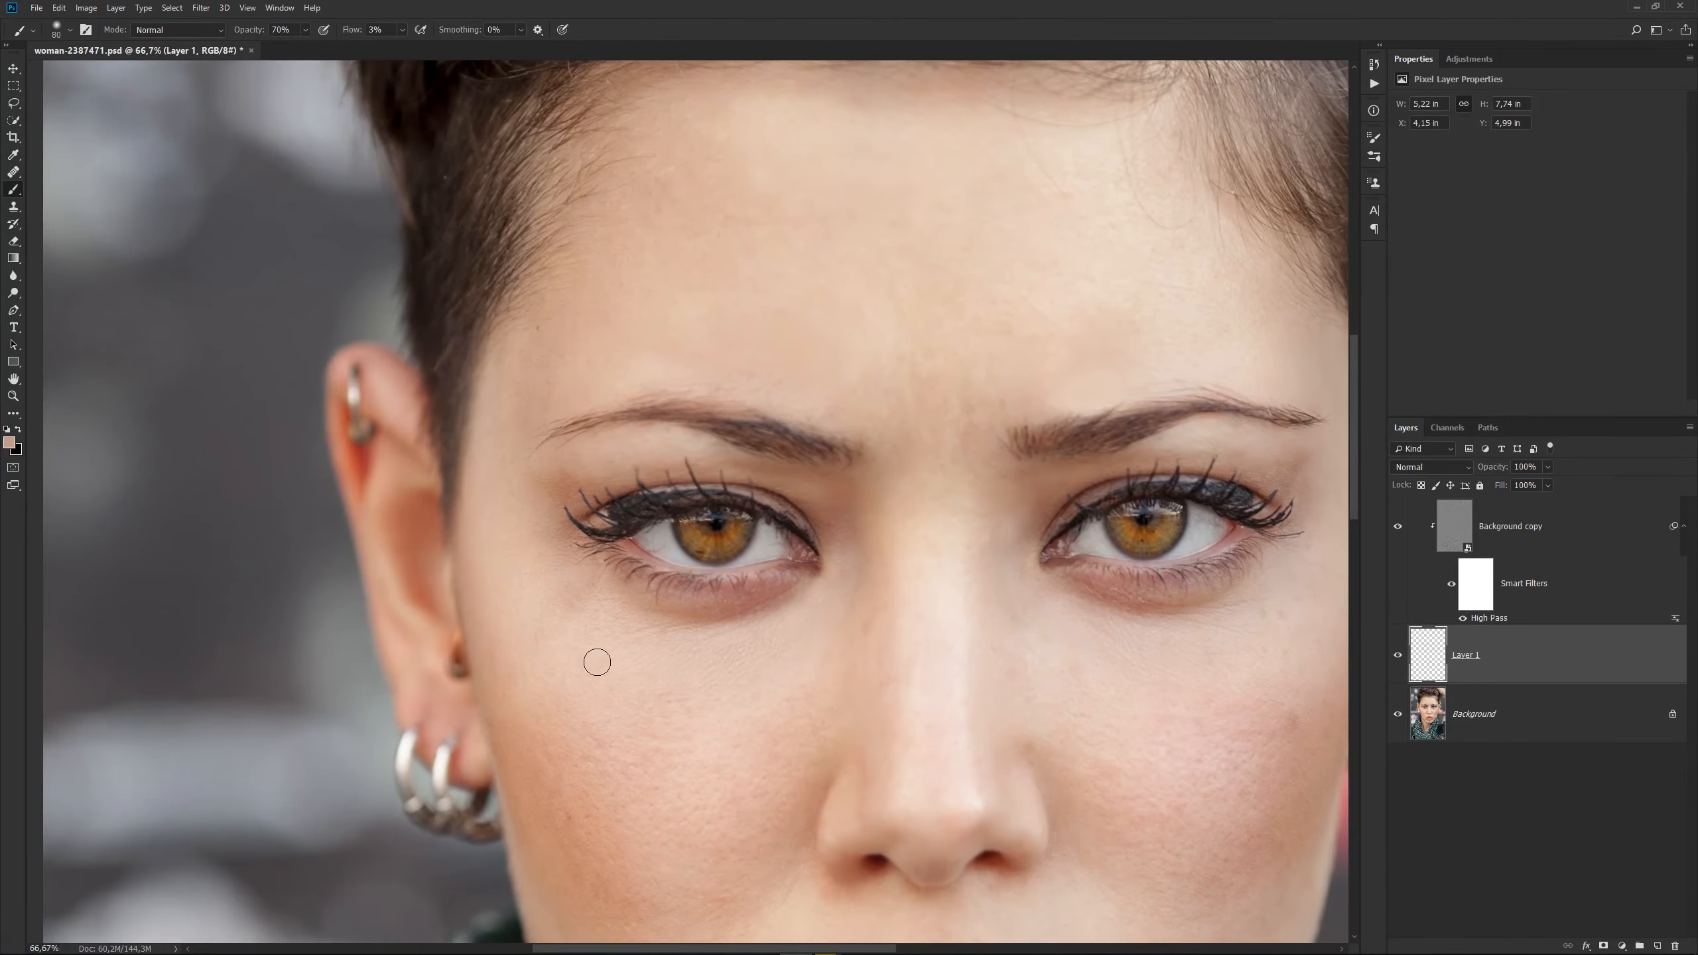
{"action": "left_click", "coordinate": [576, 630], "text": "alt"}
{"action": "mouse_move", "coordinate": [577, 630]}
{"action": "left_mouse_down"}
{"action": "mouse_move", "coordinate": [585, 582]}
{"action": "mouse_move", "coordinate": [542, 627]}
{"action": "mouse_move", "coordinate": [569, 604]}
{"action": "left_mouse_up"}
{"action": "left_click", "coordinate": [552, 631], "text": "alt"}
{"action": "left_click", "coordinate": [568, 604]}
Fit the whole portrait in view and toggle Layer 1's visibility to compare the skin before and after retouching.
{"action": "key", "text": "ctrl+0"}
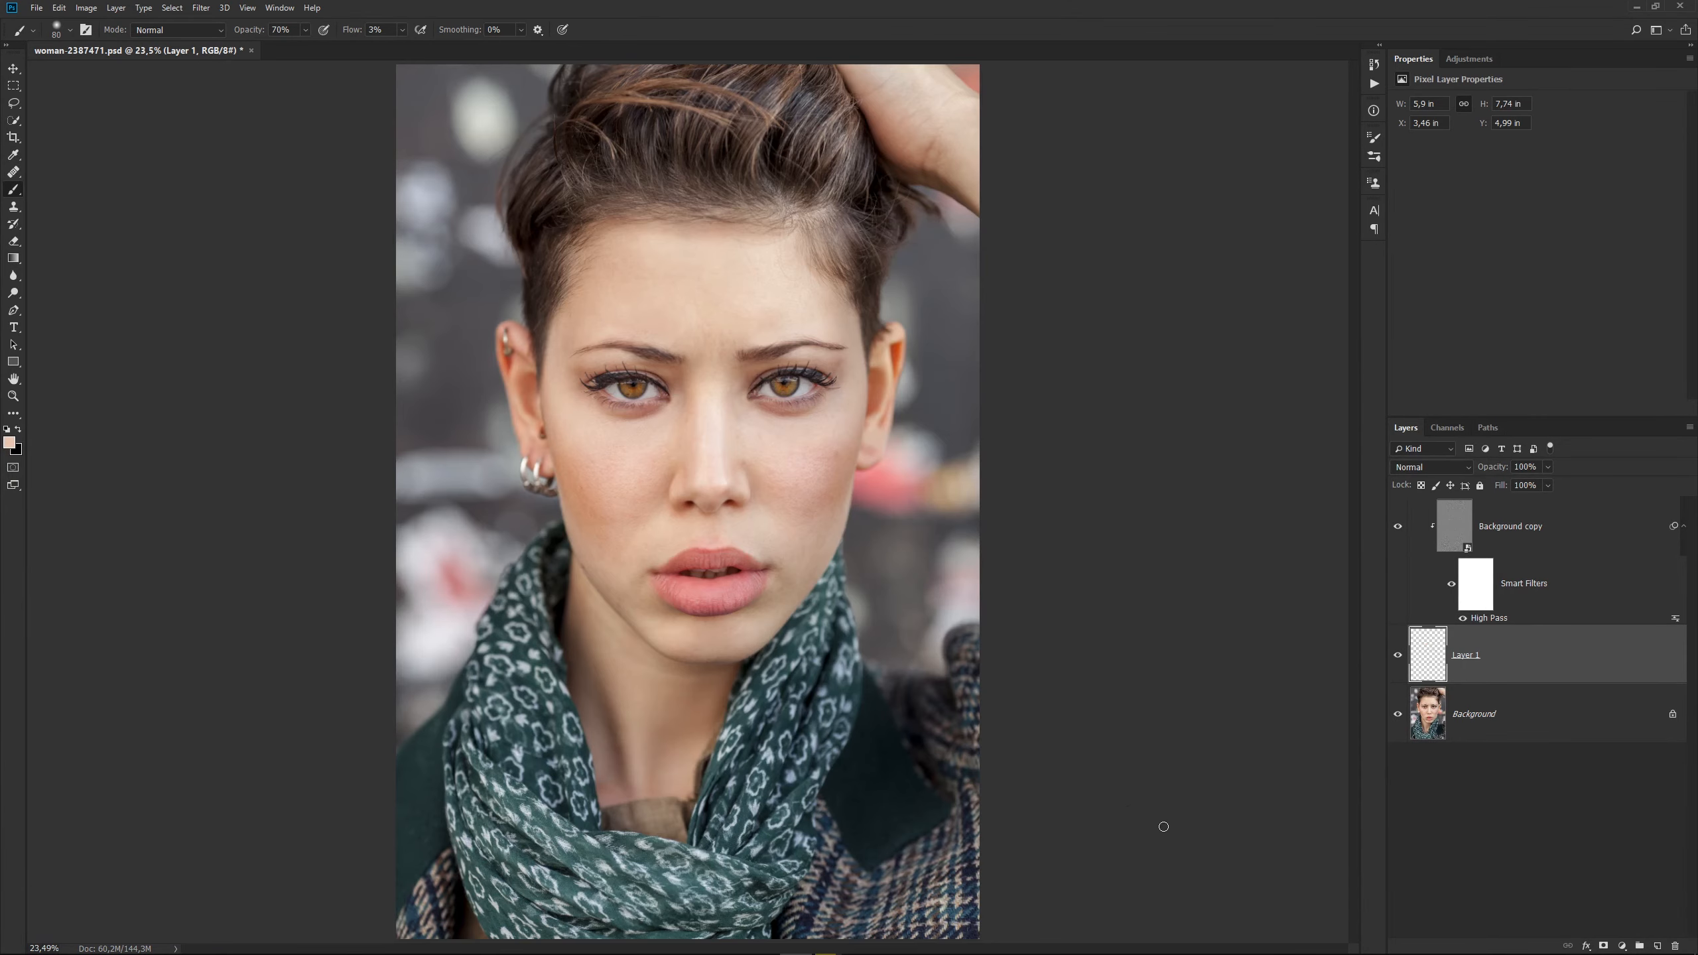
{"action": "left_click", "coordinate": [1398, 657]}
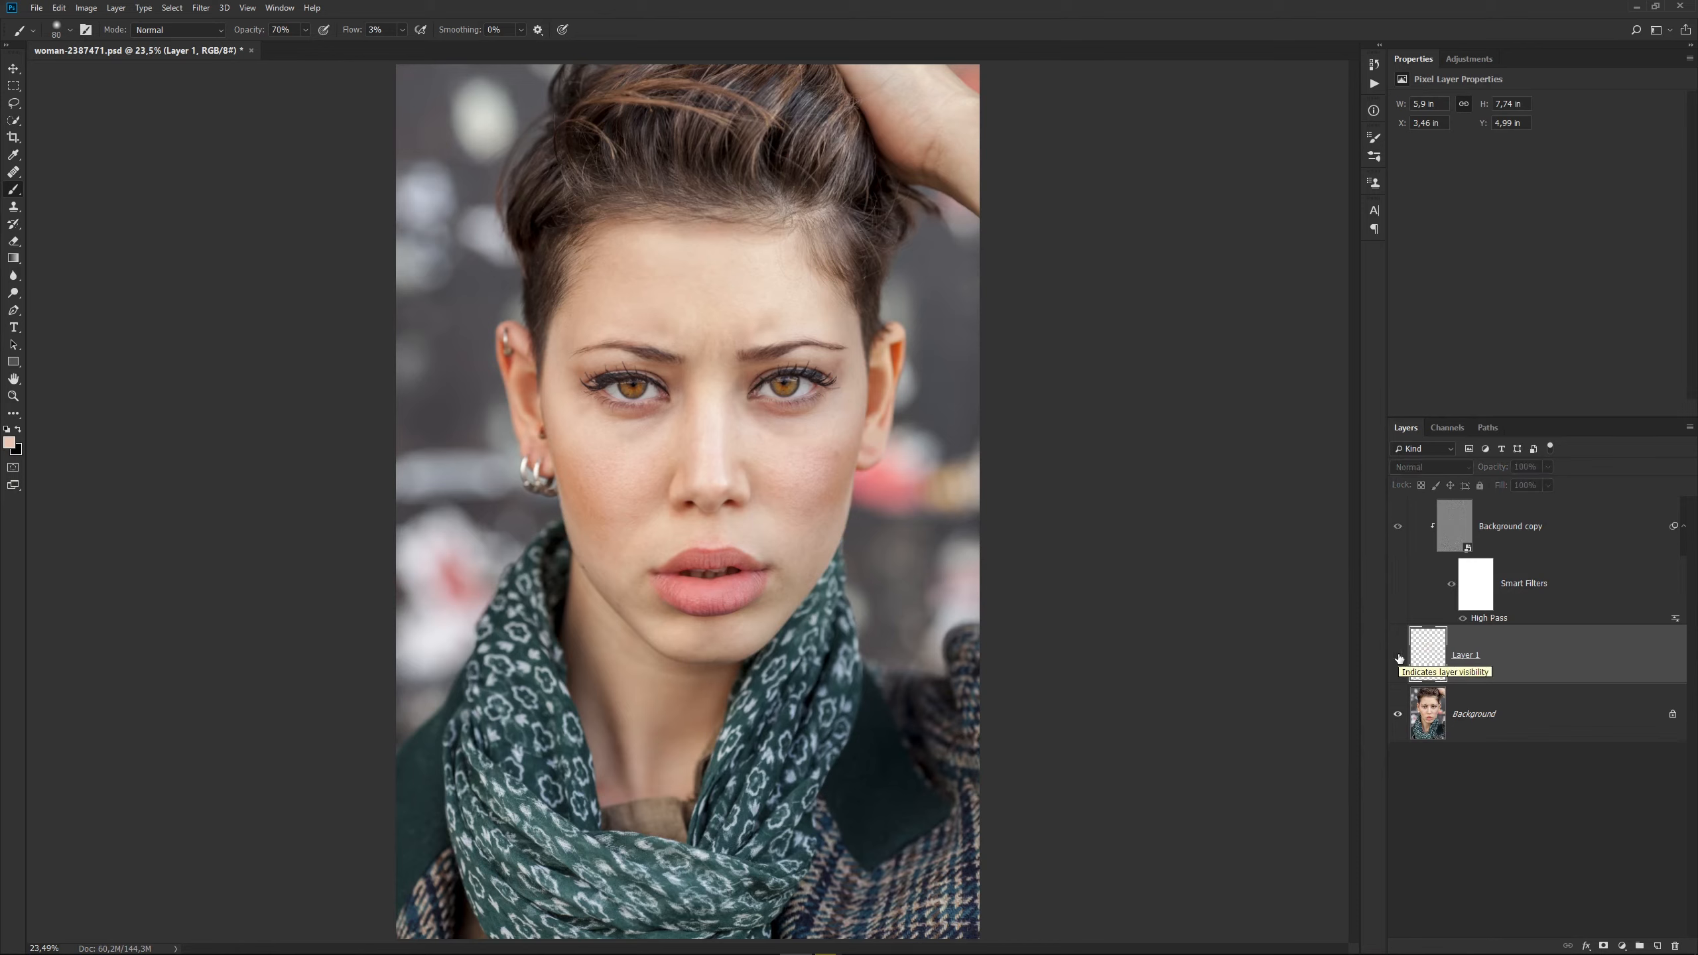
{"action": "left_click", "coordinate": [1397, 657]}
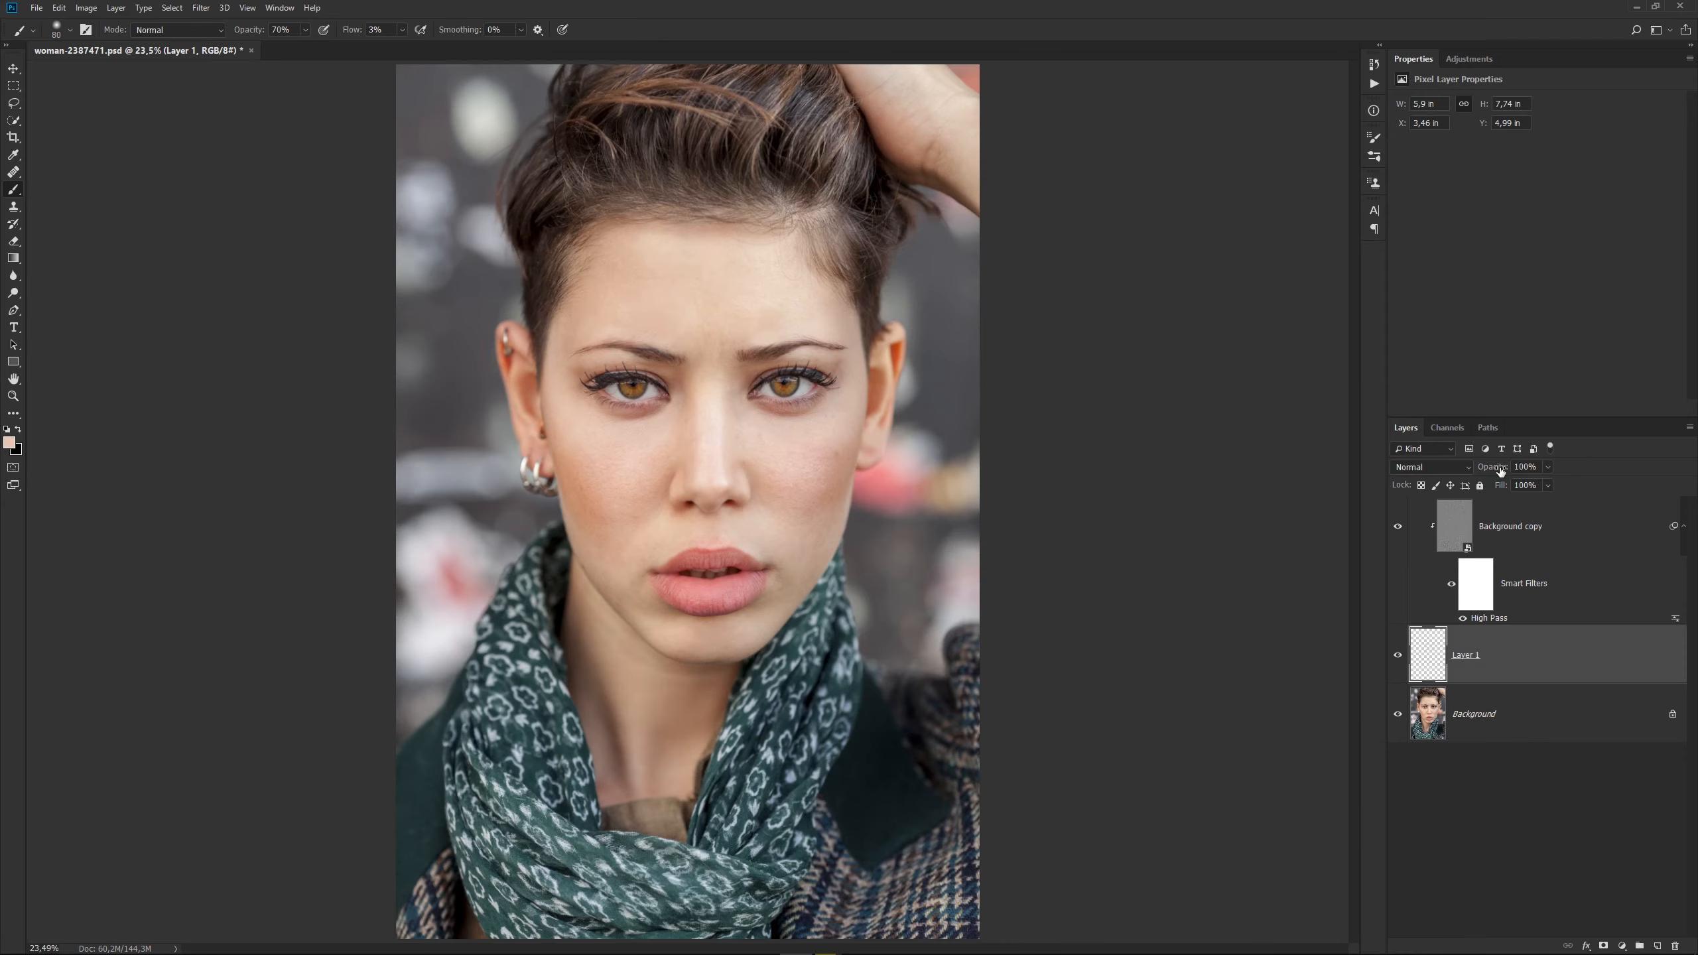
Try Layer 1's opacity at 80% and return it to 100%.
{"action": "left_click_drag", "start_coordinate": [1500, 471], "coordinate": [1488, 475]}
{"action": "left_click_drag", "start_coordinate": [1495, 468], "coordinate": [1589, 470]}
Replace Layer 1 with a new blank layer above Background and clip the High Pass Background copy to it.
{"action": "left_click_drag", "start_coordinate": [1617, 667], "coordinate": [1676, 947]}
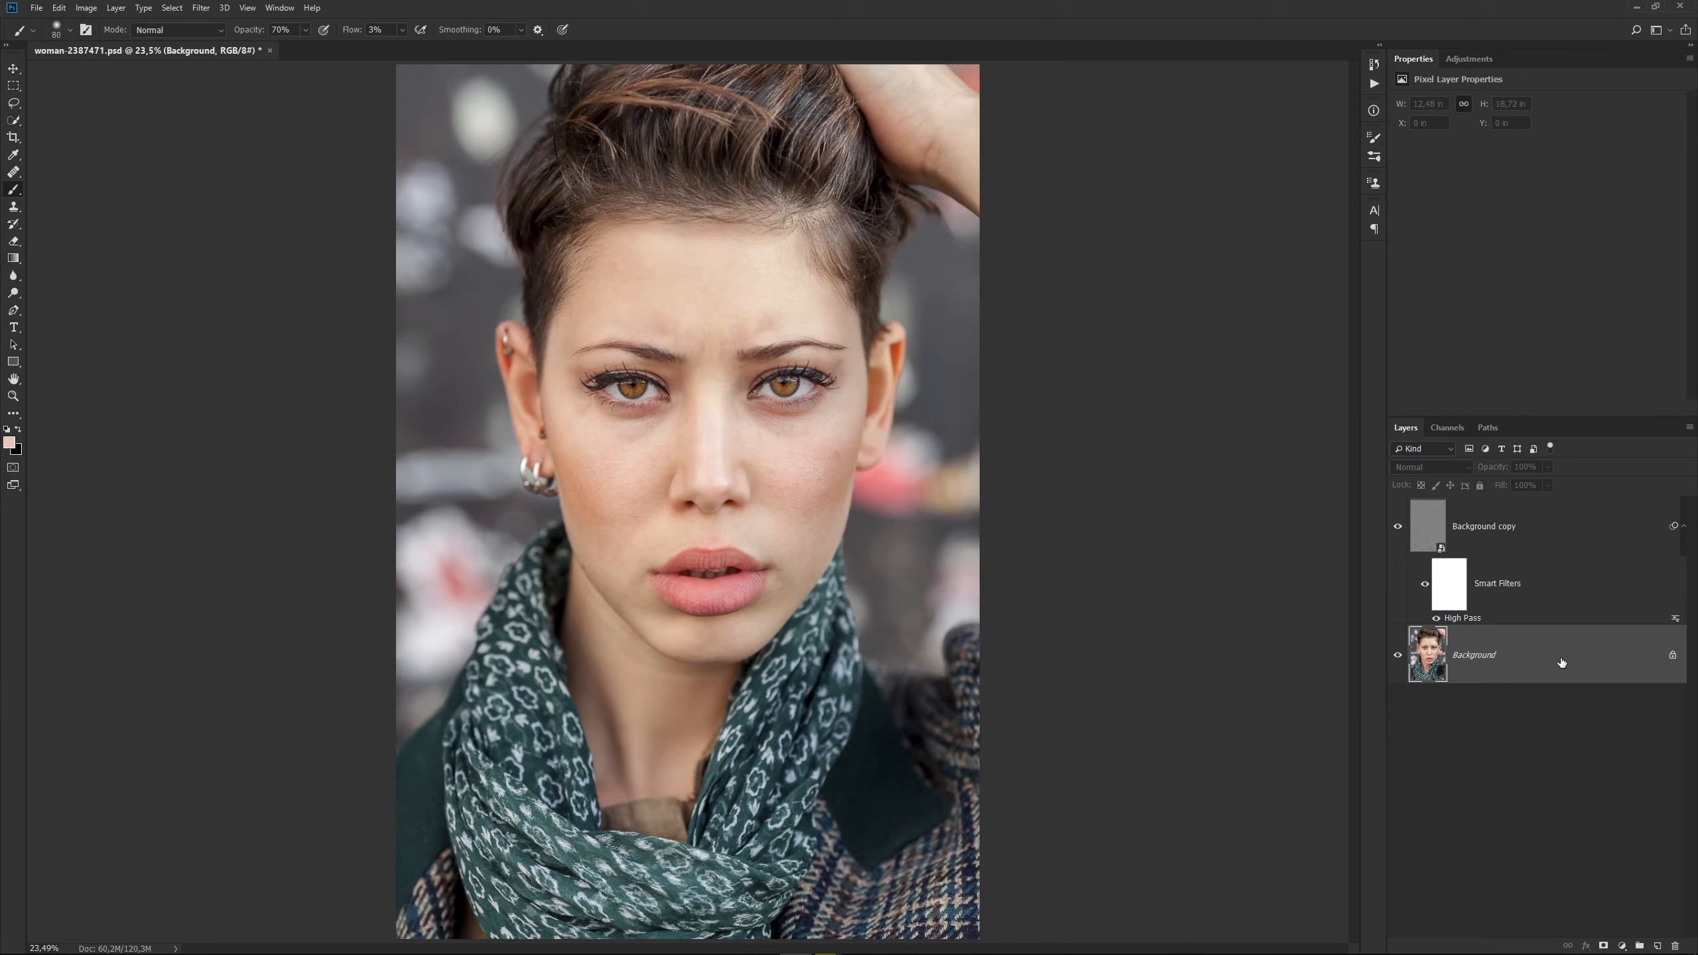
{"action": "left_click", "coordinate": [1658, 945]}
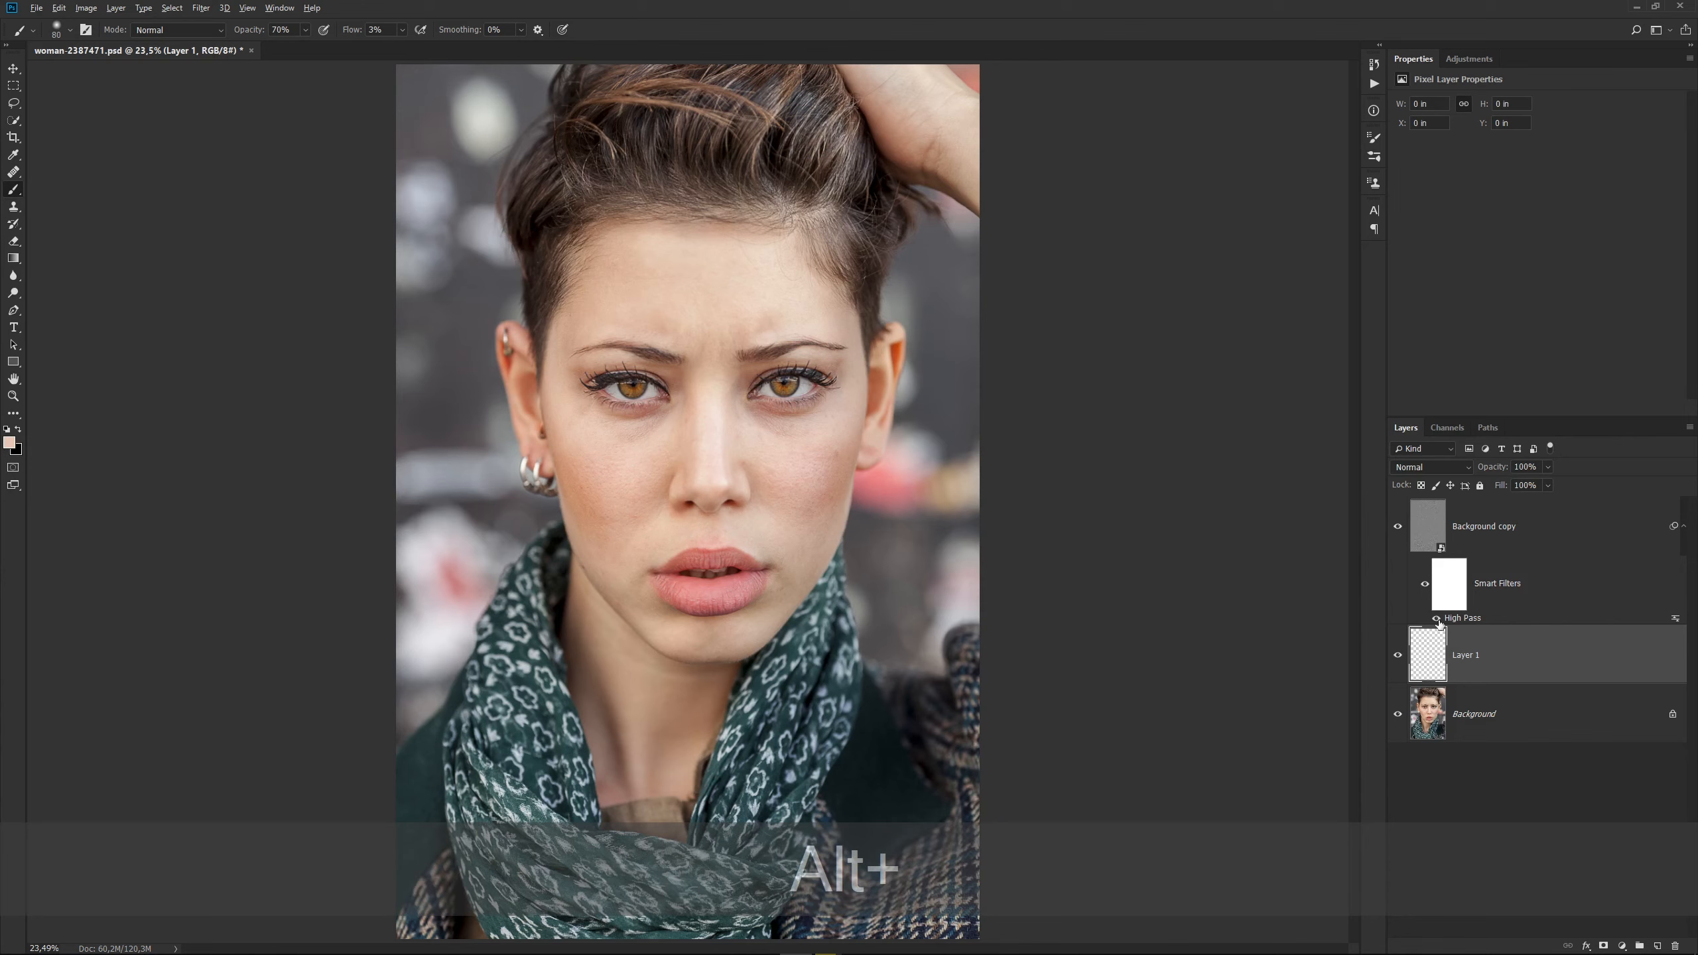
{"action": "left_click", "coordinate": [1438, 623], "text": "alt"}
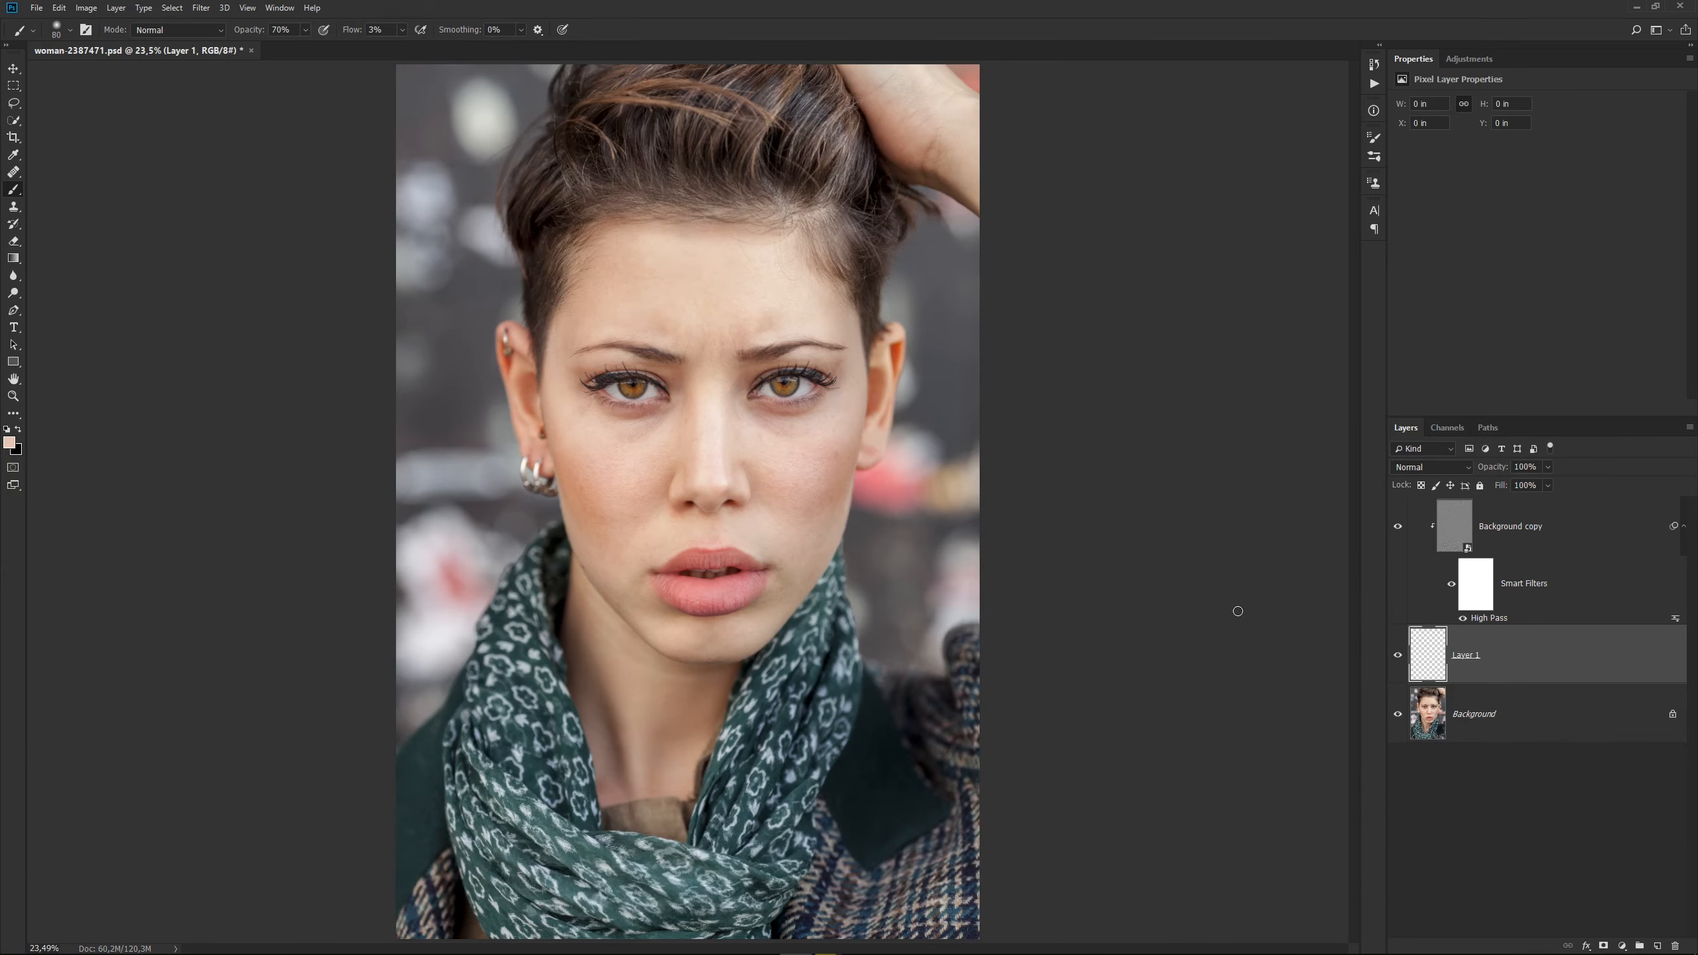
Sample the cheek tone with the Eyedropper and brush it over the shadow beneath the woman's right eye on the blank layer.
{"action": "left_click", "coordinate": [13, 155]}
{"action": "left_click", "coordinate": [652, 442]}
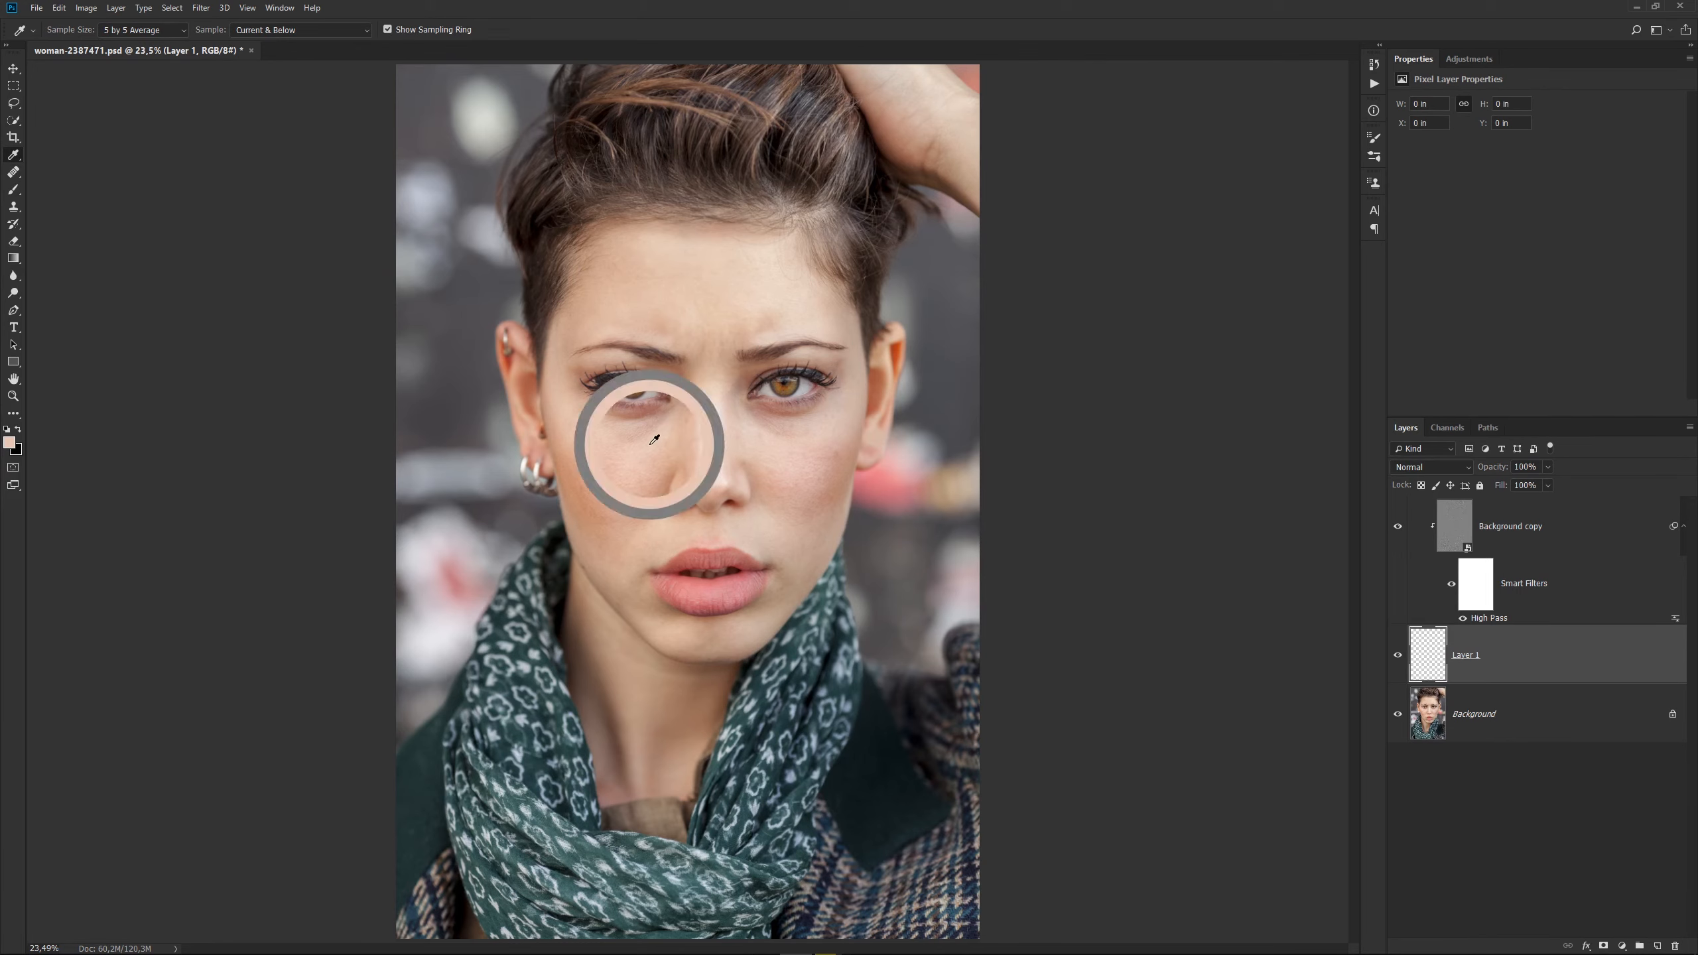
{"action": "key", "text": "b"}
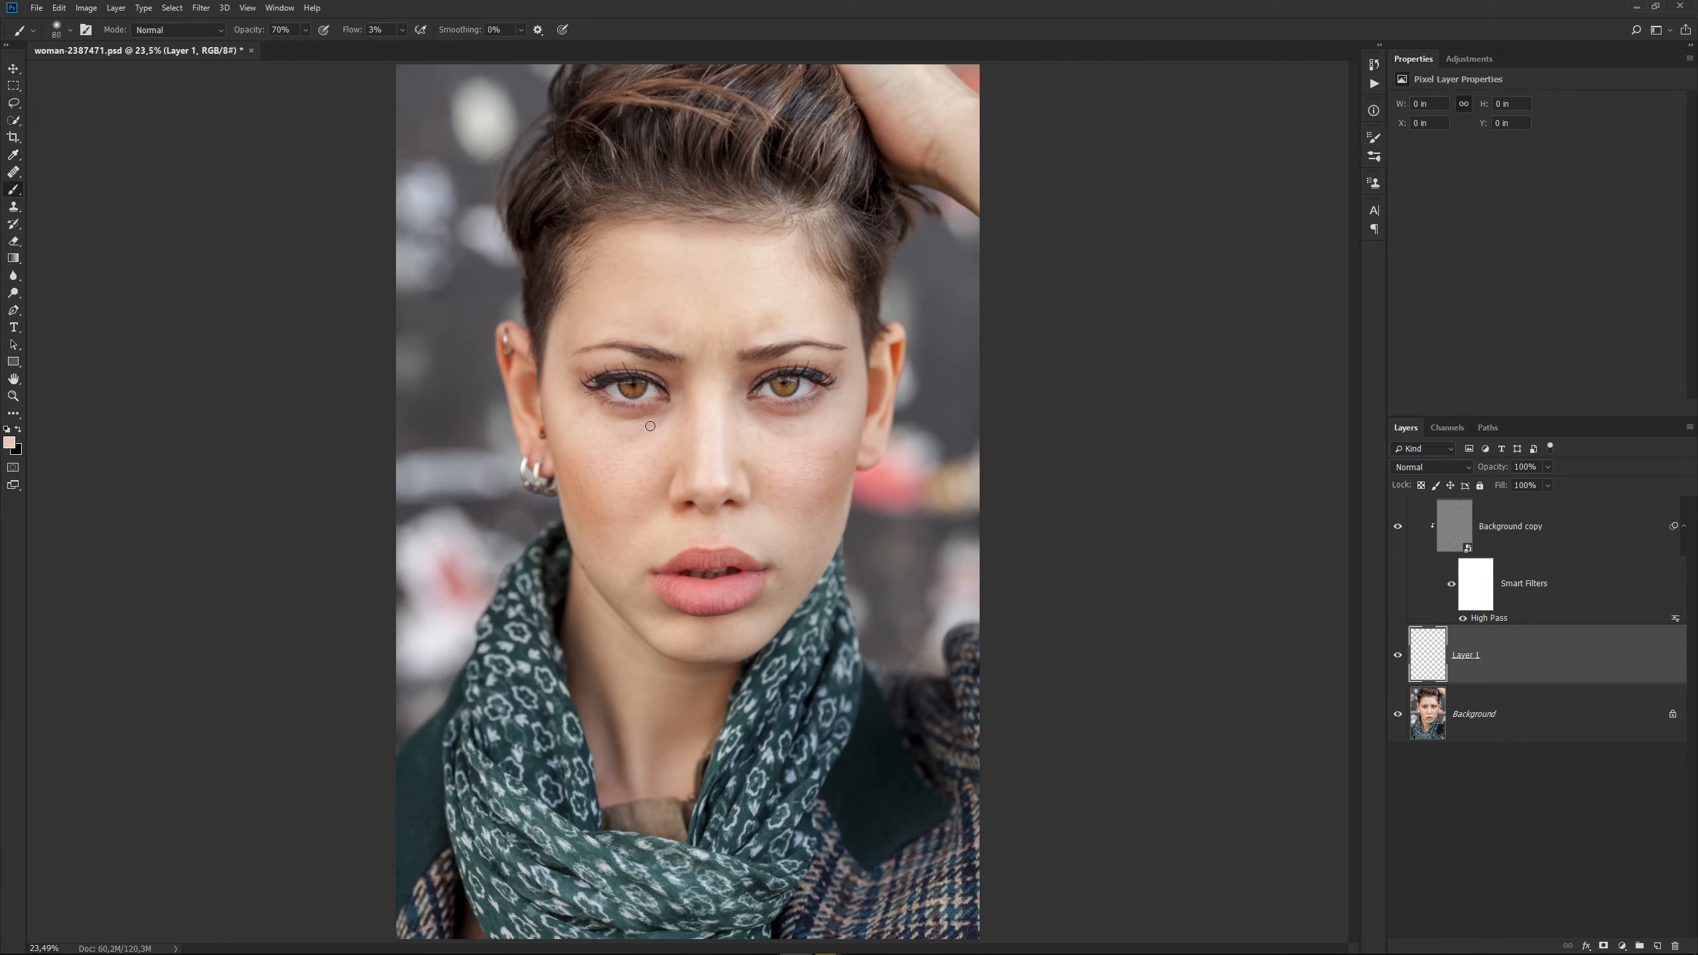
{"action": "left_click_drag", "start_coordinate": [661, 425], "coordinate": [648, 423]}
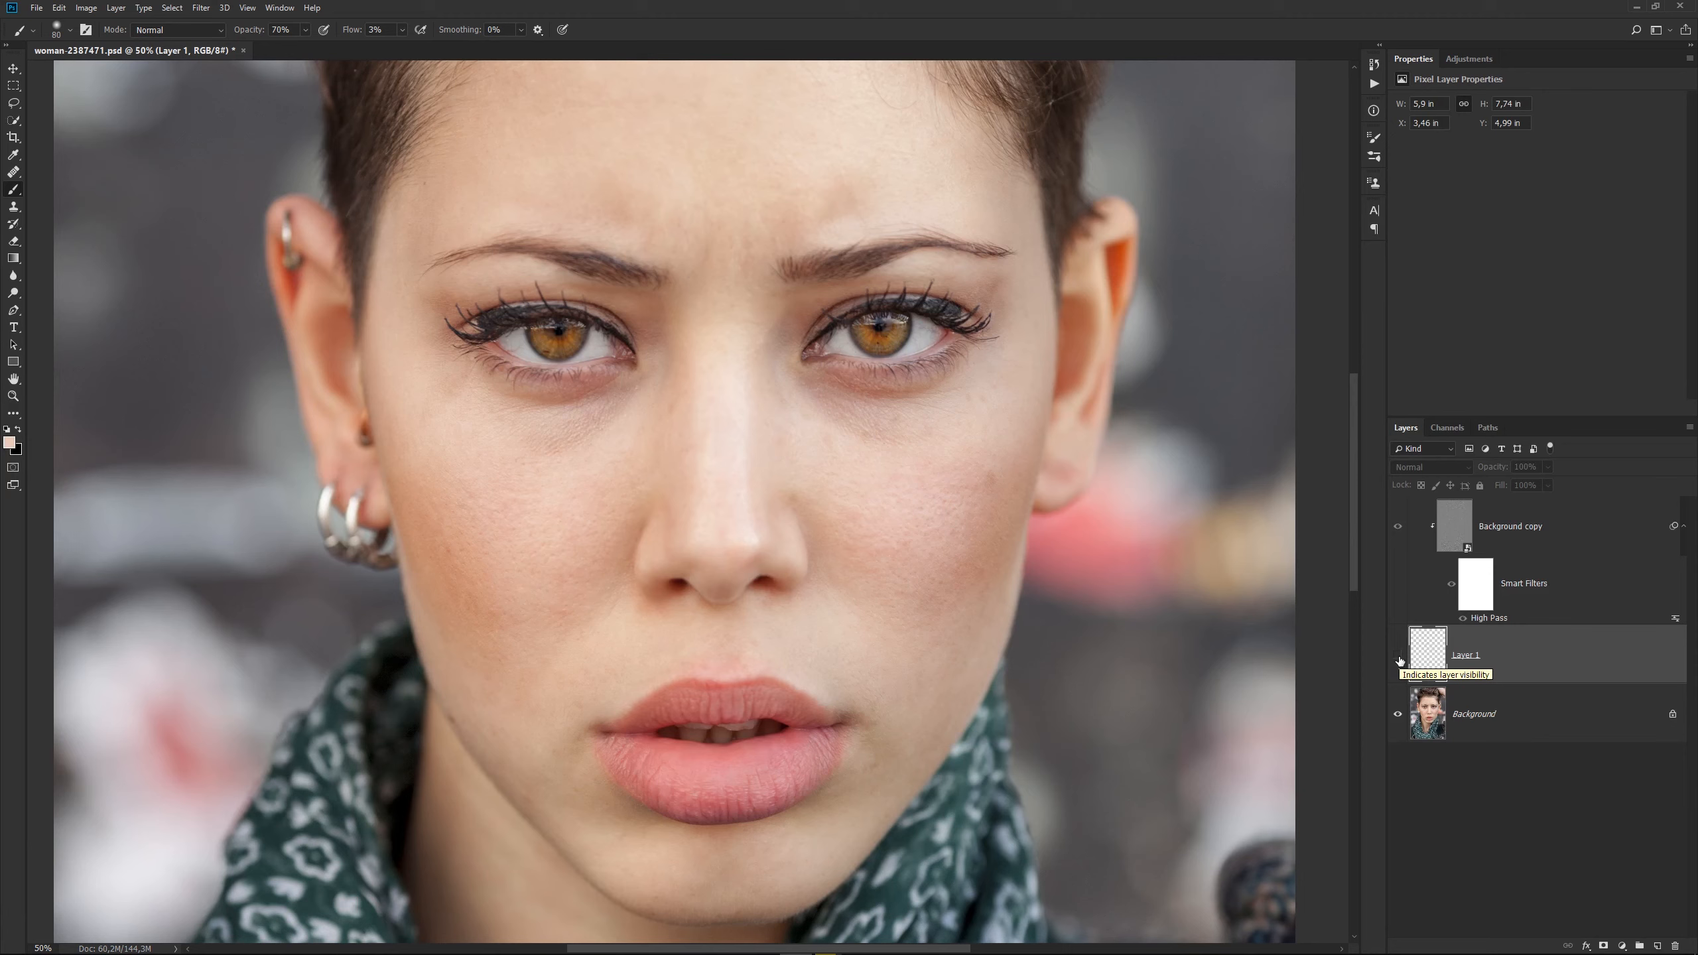
Show the hidden retouching Layer 1 again to compare the face before and after.
{"action": "left_click", "coordinate": [1398, 658]}
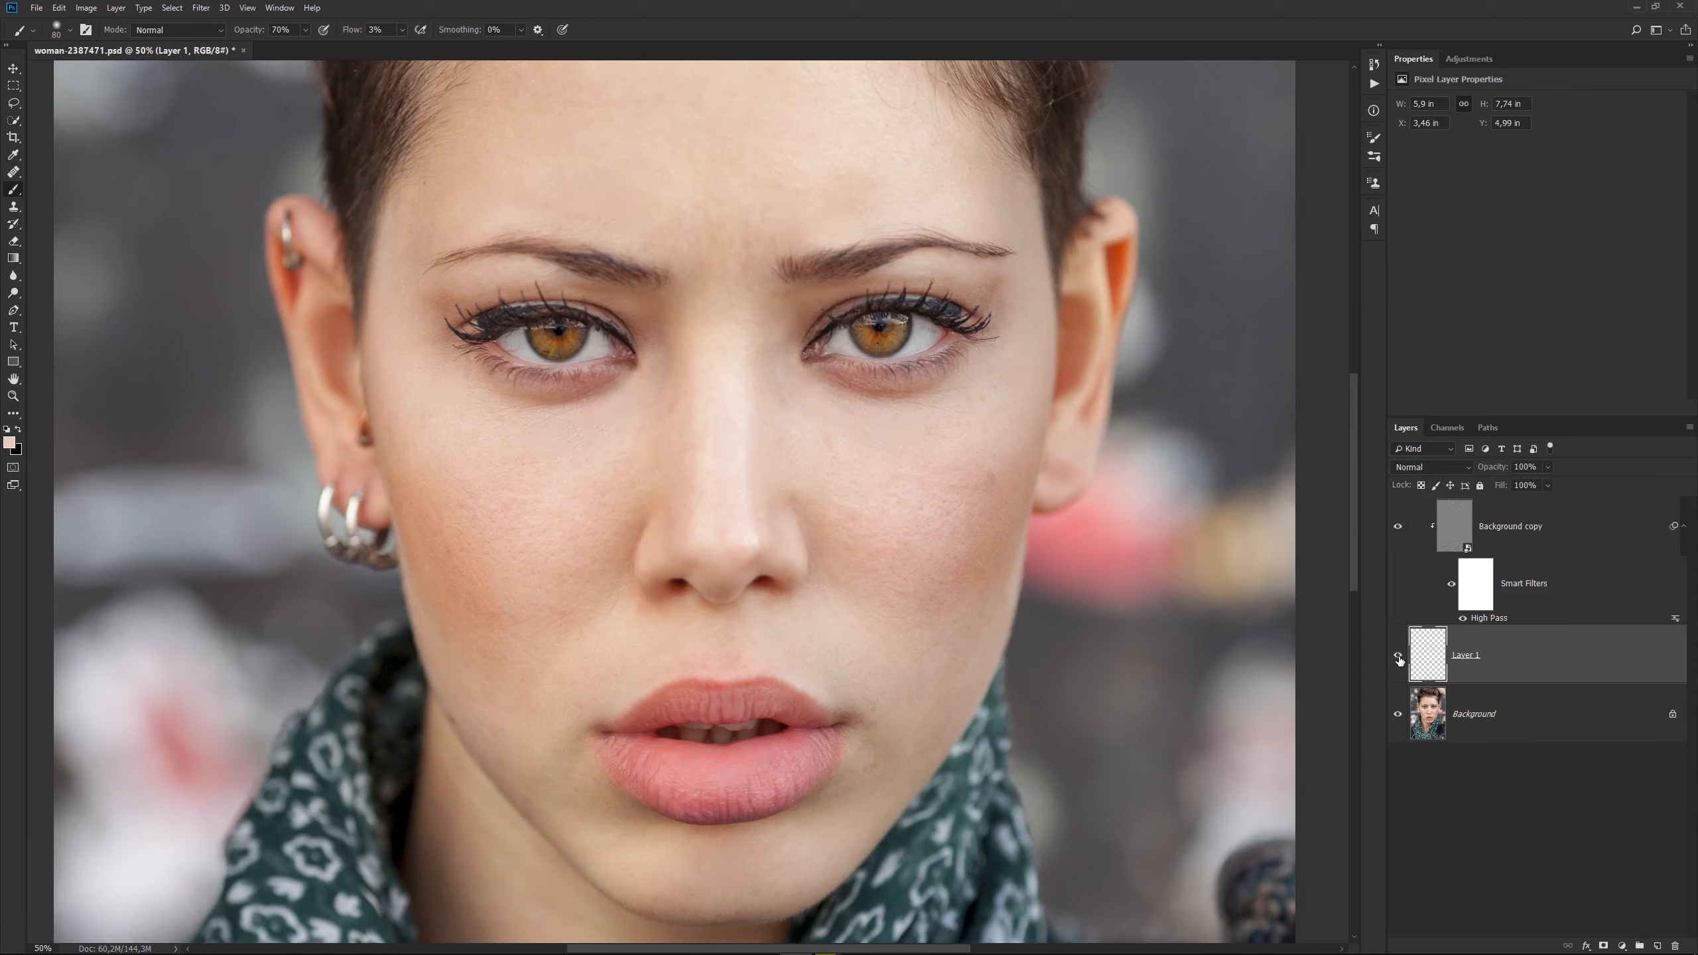